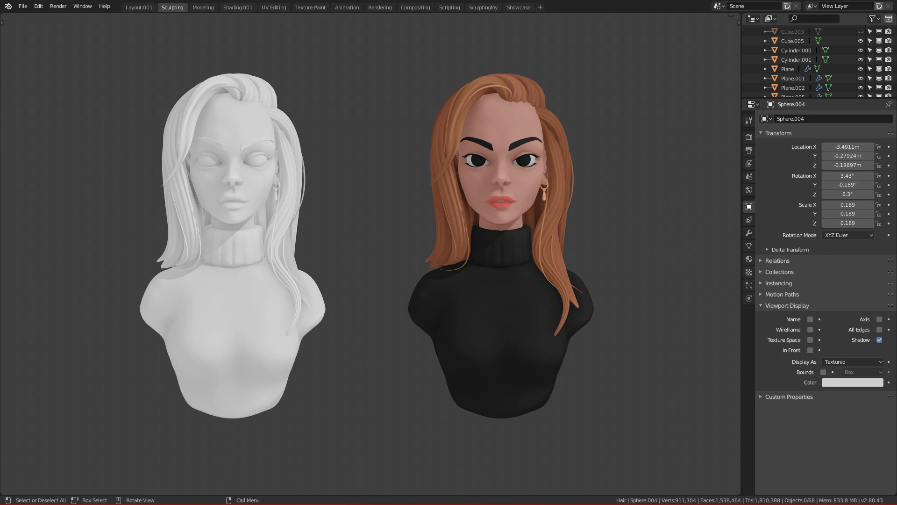
- Box-select the orange-haired bust's parts and unhide the 3D Viewport header
left_click_drag(394, 76, 600, 411)
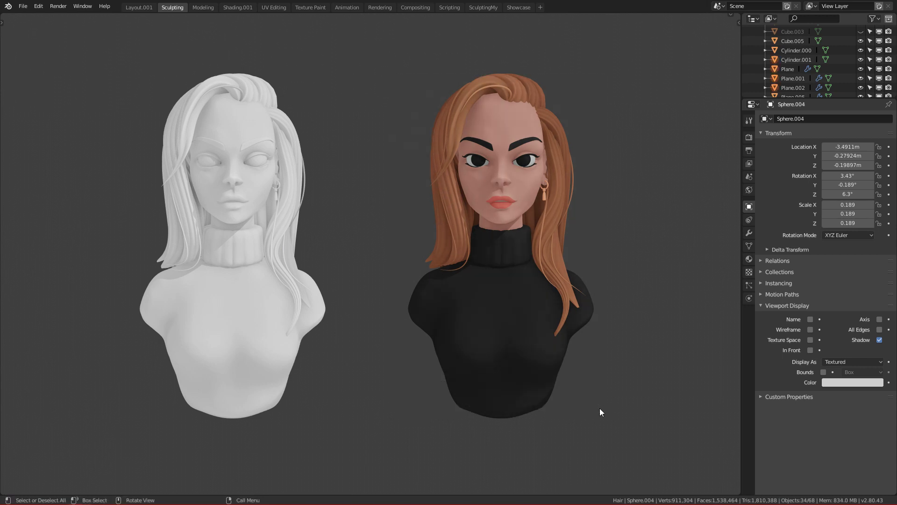
left_click_drag(402, 60, 635, 428)
left_click(730, 14)
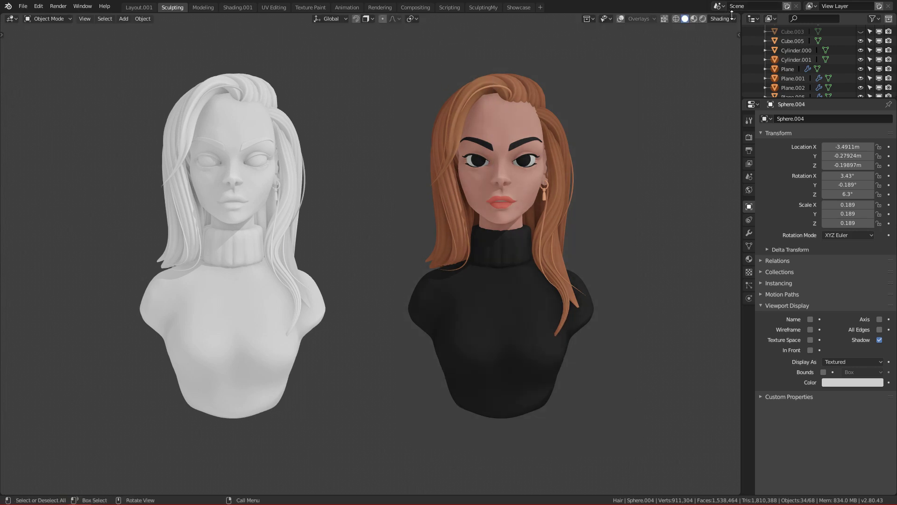
- Turn viewport overlays on, test-select the white bust, and orbit around both busts
left_click(622, 18)
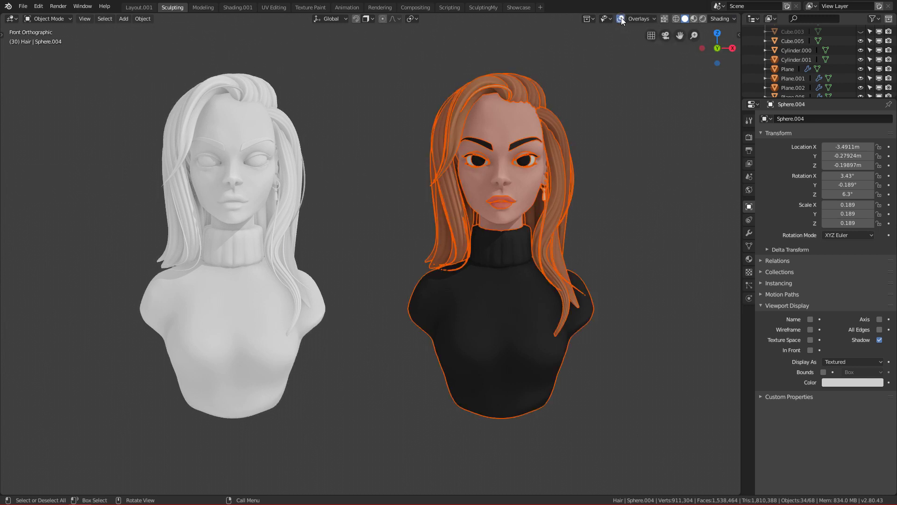
key("alt+a")
left_click_drag(104, 85, 328, 405)
key("alt+a")
left_click_drag(549, 358, 554, 330, "ctrl+alt")
middle_click_drag(554, 330, 593, 308)
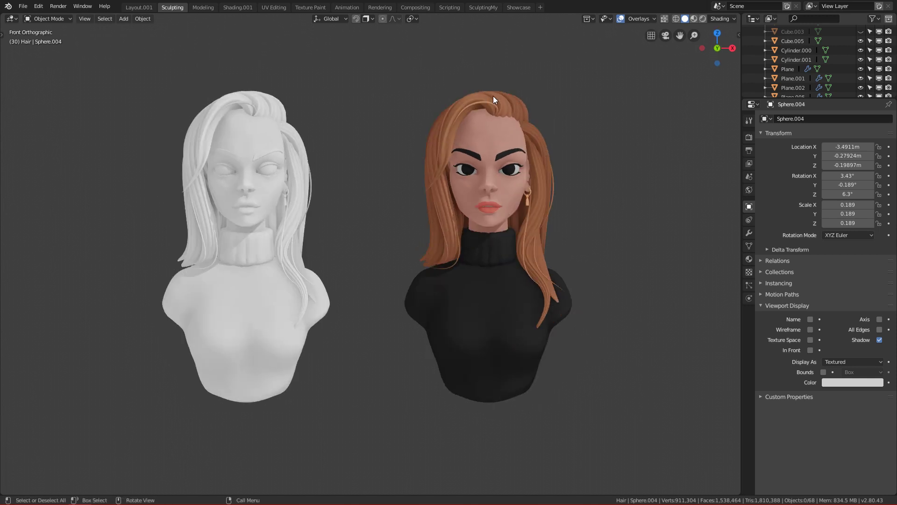
- Inspect bust parts by selecting the textured bust's sweater, then Cube.005, hair and eye pieces
left_click_drag(412, 64, 596, 394)
middle_click_drag(591, 391, 595, 396, "alt")
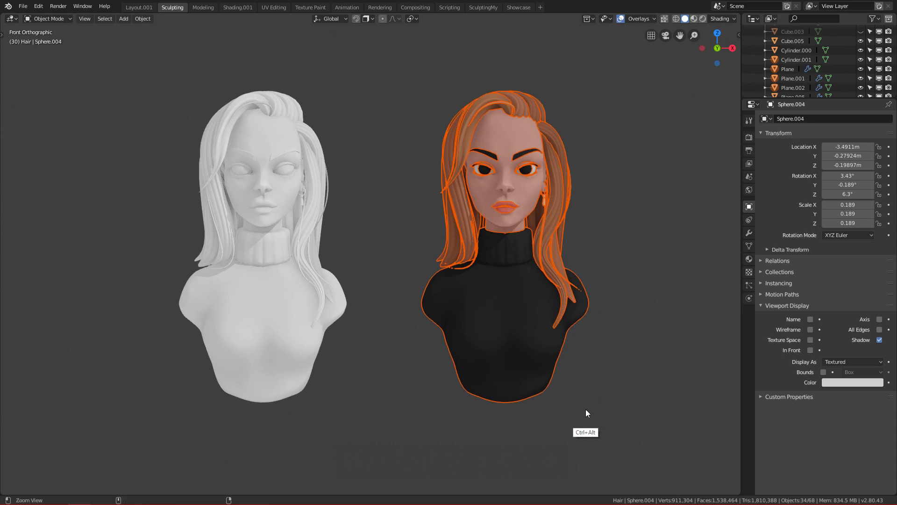
scroll(585, 409, "up", 3)
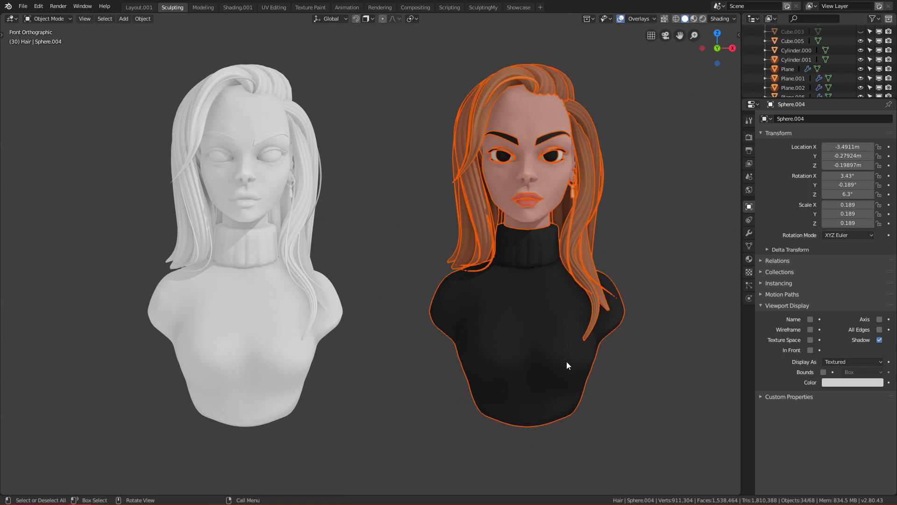
left_click_drag(426, 50, 438, 319)
key("alt+a")
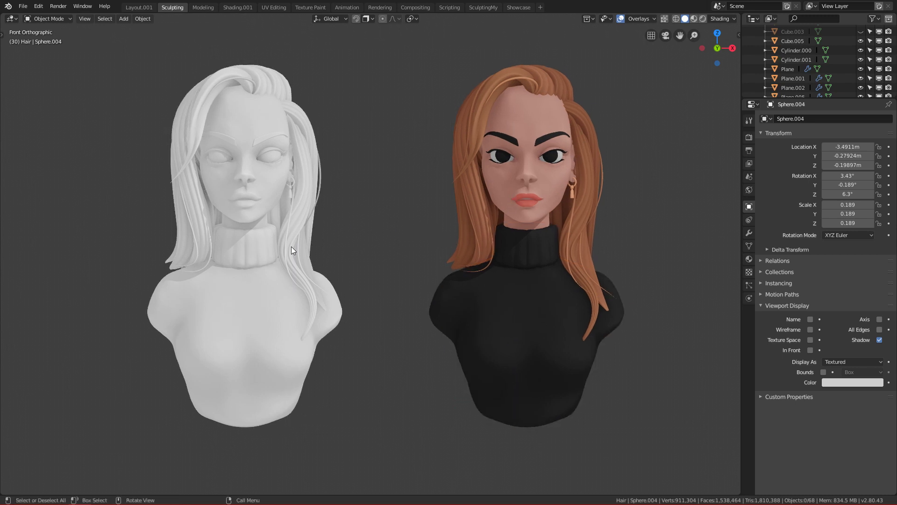
left_click(248, 156)
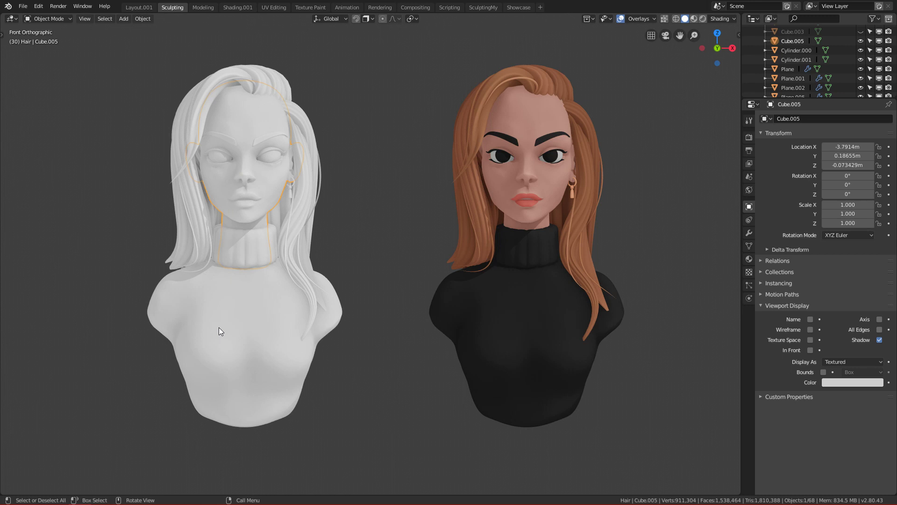
left_click_drag(158, 54, 225, 146)
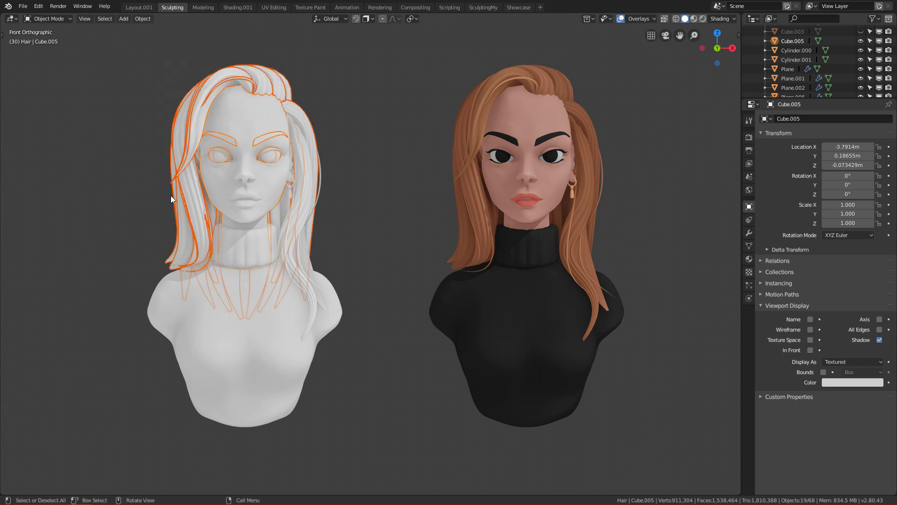
key("alt+a")
- Zoom out and pan so open space appears left of the busts
left_click_drag(449, 297, 446, 334, "ctrl+alt")
middle_click_drag(447, 313, 175, 265, "shift")
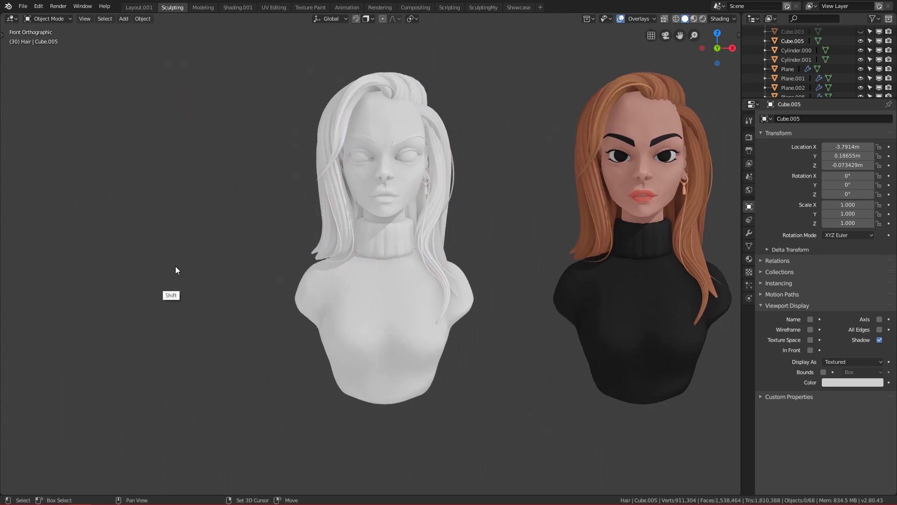
key("shift+a")
- Add a cube and move it along X to the far left of the white bust
mouse_move(182, 267)
left_click(216, 275)
middle_click_drag(307, 325, 460, 286)
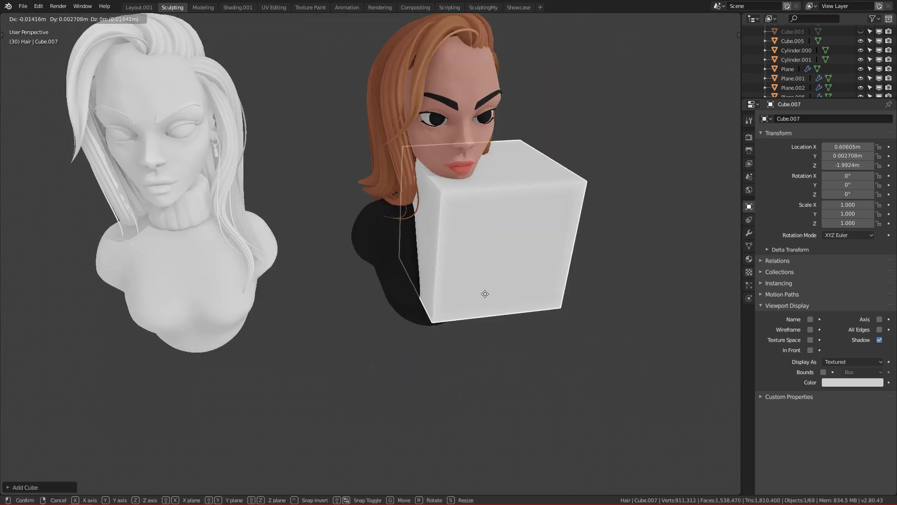
key("g")
left_click(96, 301)
middle_click_drag(97, 301, 454, 293)
key("g")
key("x")
left_click(302, 275)
middle_click_drag(302, 274, 536, 288, "shift")
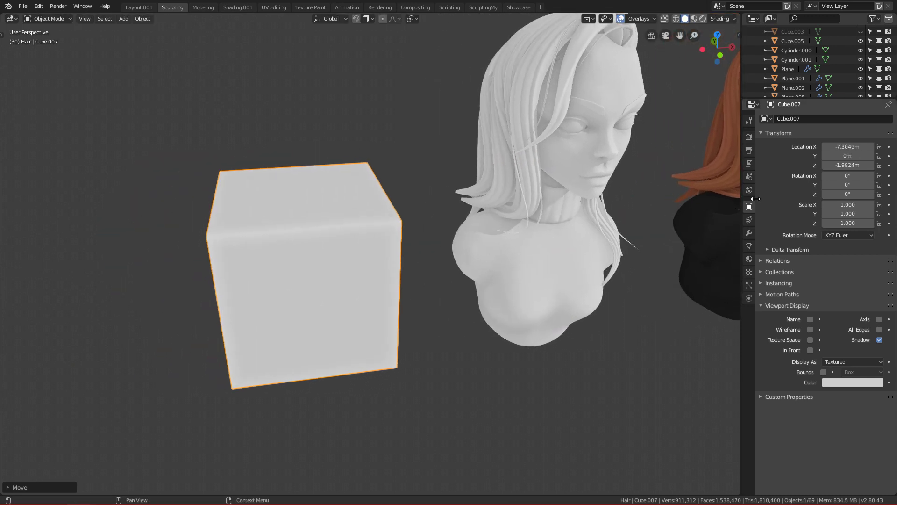
- Give the cube a new material named 'Red' with a red base colour, viewed in Material Preview
left_click(750, 259)
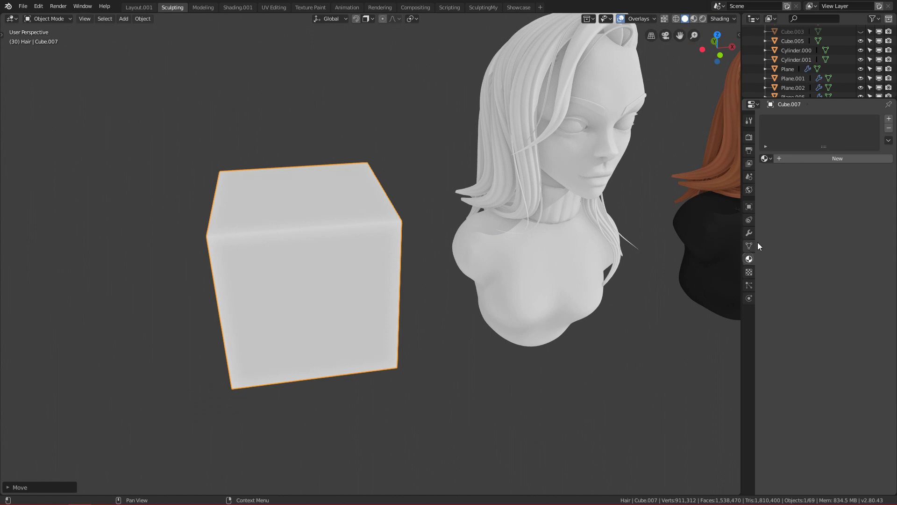
left_click(810, 159)
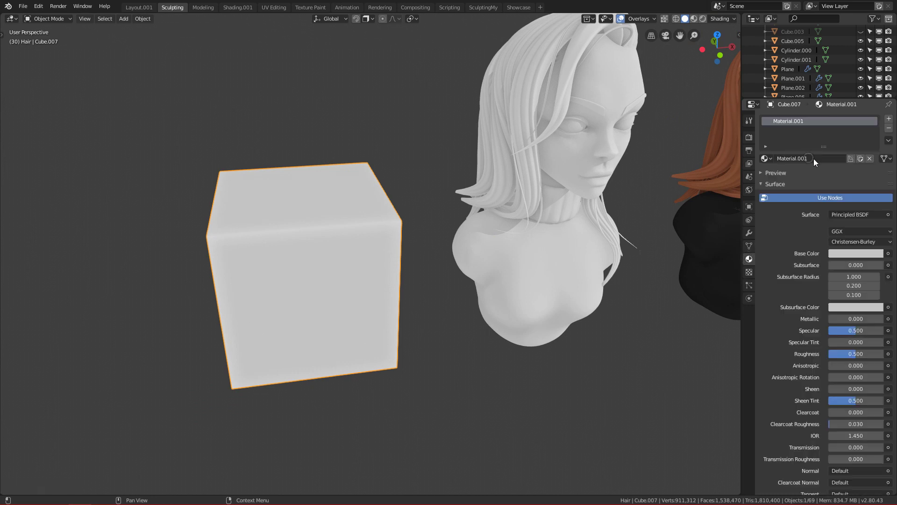
left_click(812, 159)
type("Red")
key("Return")
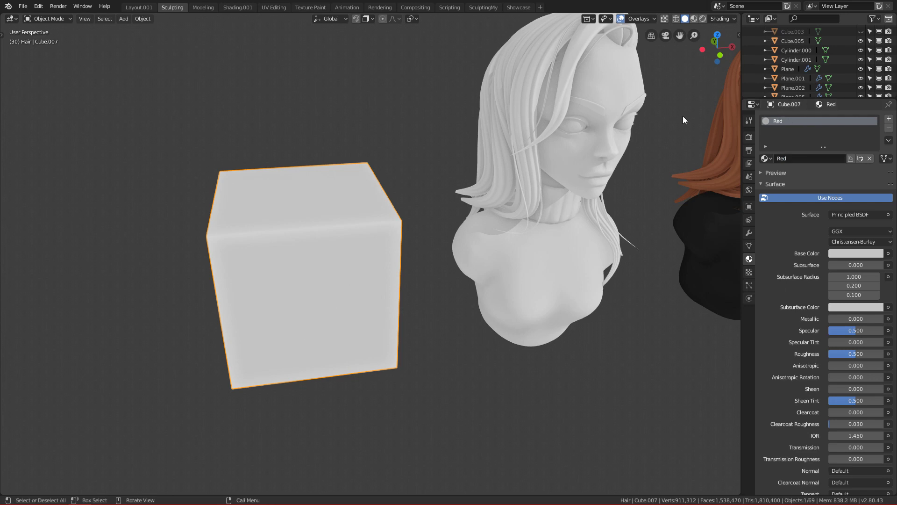
left_click(856, 253)
left_click(839, 188)
left_click(682, 309)
left_click(695, 18)
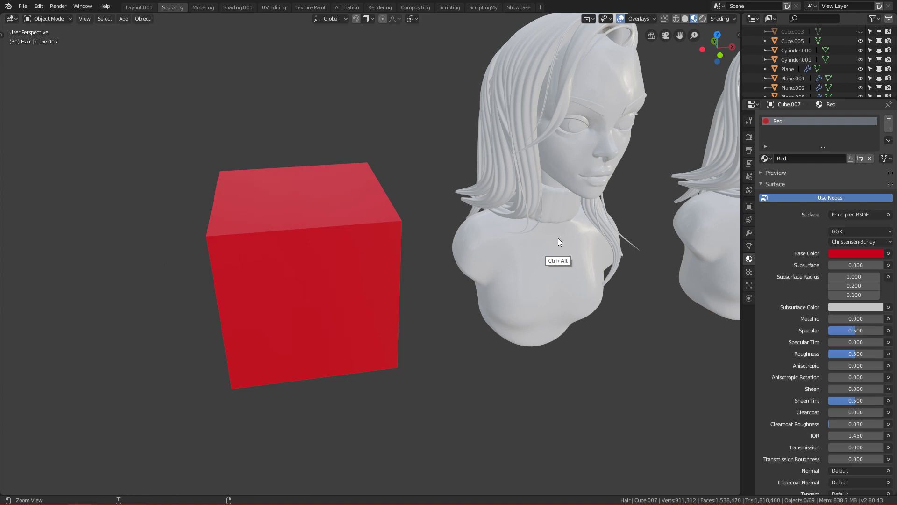
- Try a high Metallic value and undo it, then set Roughness to 0.000
middle_click_drag(336, 287, 407, 321, "alt")
left_click_drag(408, 317, 452, 380, "alt")
middle_click_drag(452, 384, 479, 286, "ctrl+alt")
left_click_drag(853, 319, 891, 319)
key("ctrl+z")
left_click_drag(849, 357, 788, 347)
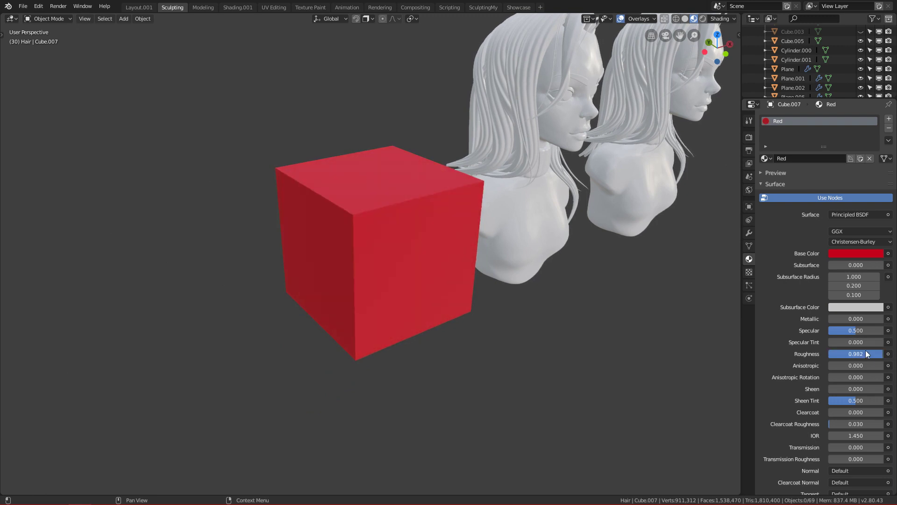
- Orbit around the glossy cube and busts, comparing Solid and Material Preview shading
middle_click_drag(638, 349, 539, 354, "alt")
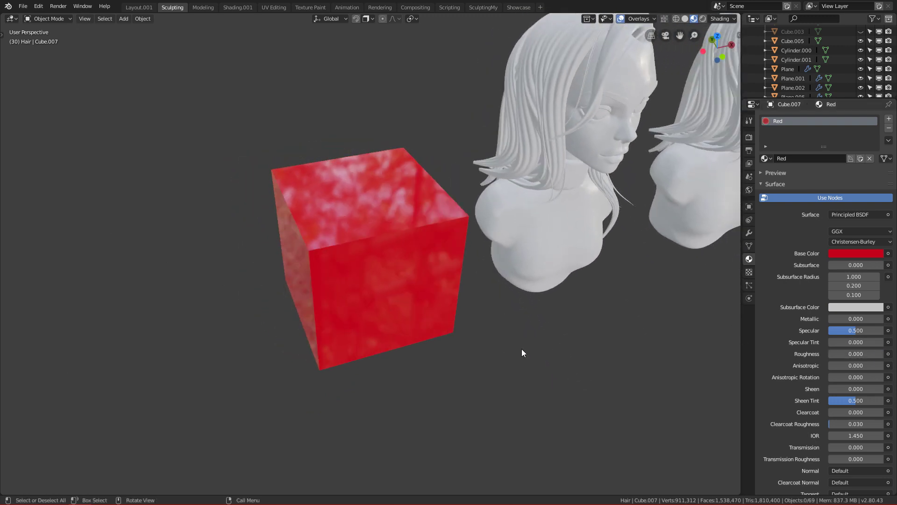
middle_click_drag(533, 293, 400, 240, "alt")
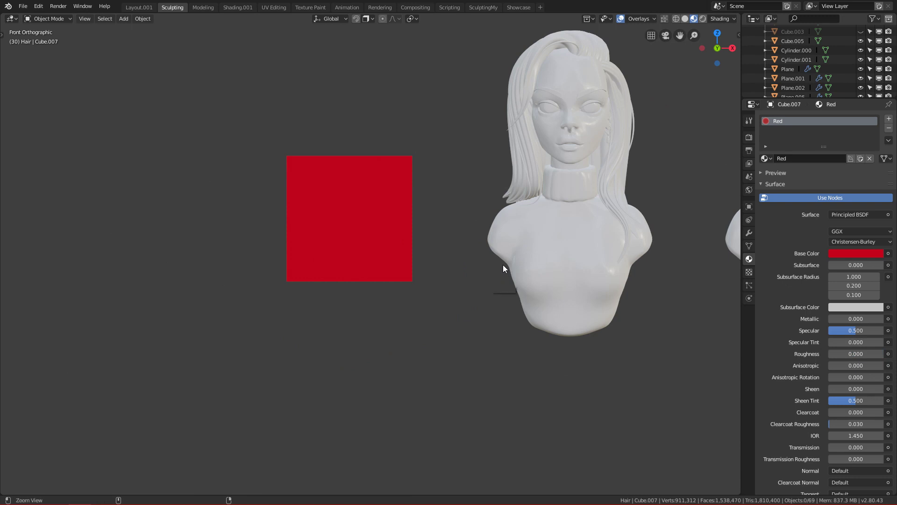
scroll(503, 280, "down", 1)
middle_click_drag(538, 311, 457, 348, "shift")
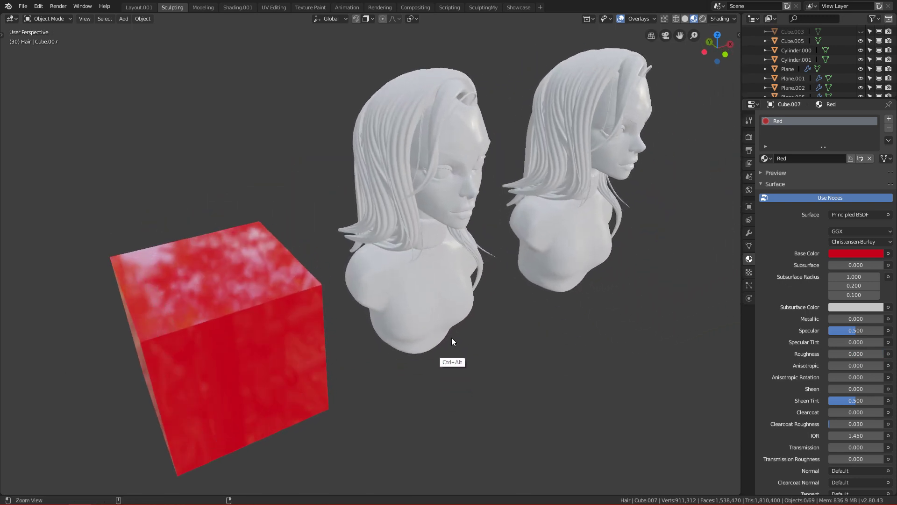
middle_click_drag(281, 360, 281, 326, "alt")
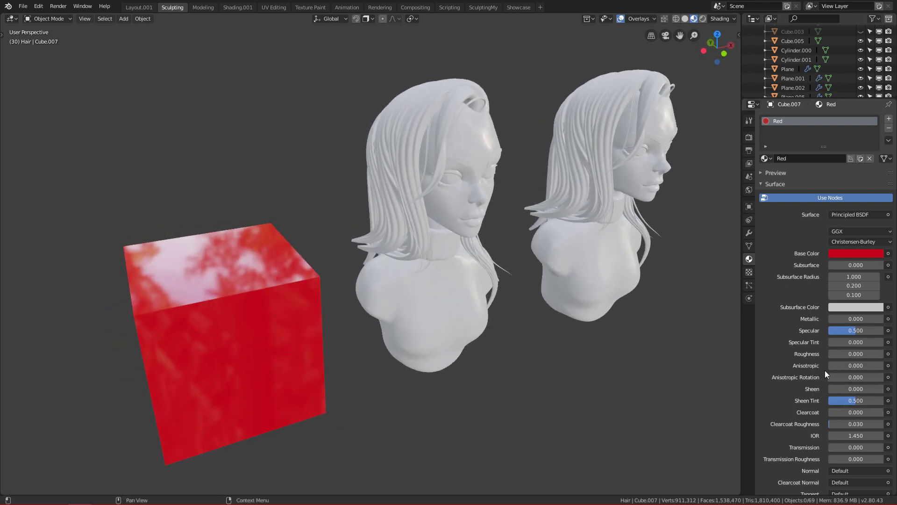
middle_click_drag(529, 213, 436, 262, "alt")
middle_click_drag(408, 290, 266, 304, "alt")
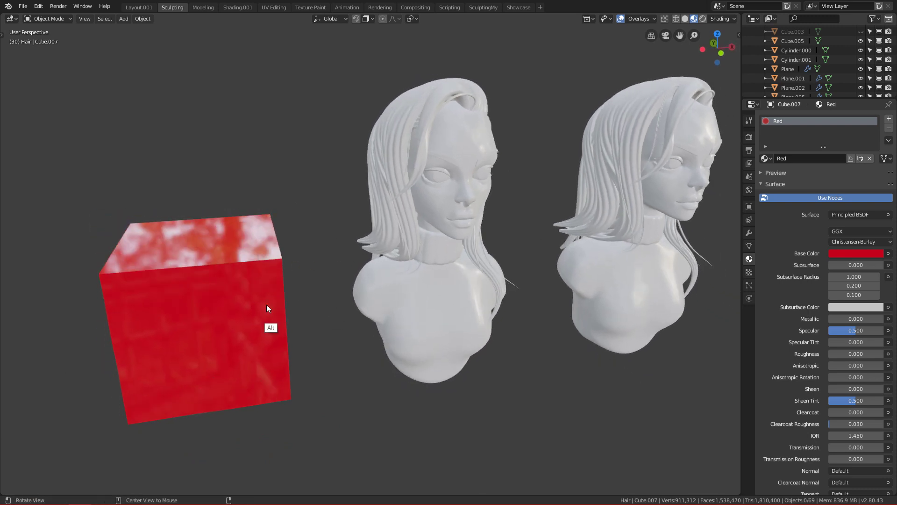
left_click(686, 19)
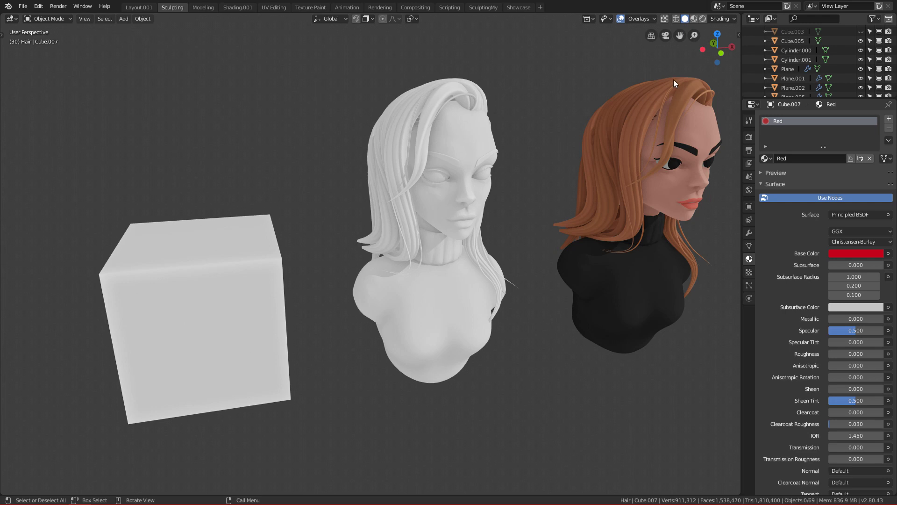
left_click(694, 19)
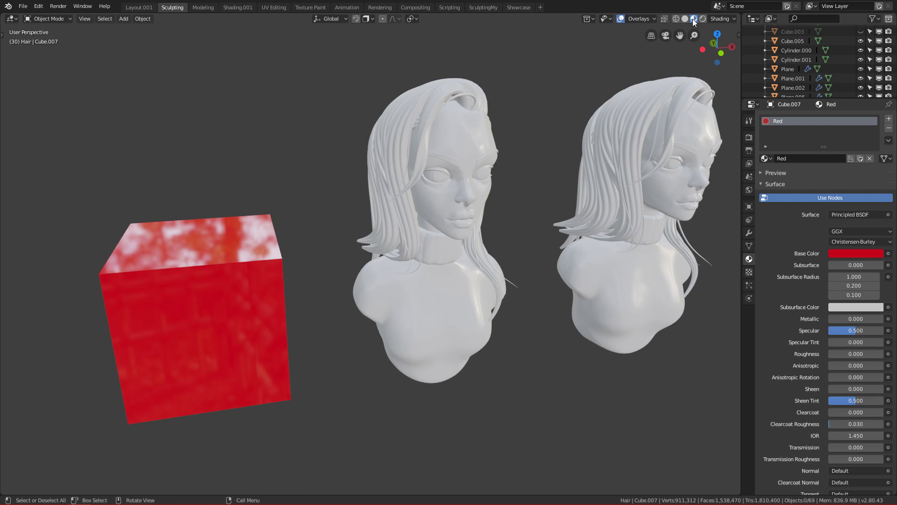
- Switch to Solid shading in front view, briefly try Rendered shading, and orbit into perspective
left_click(686, 19)
key("KP_1")
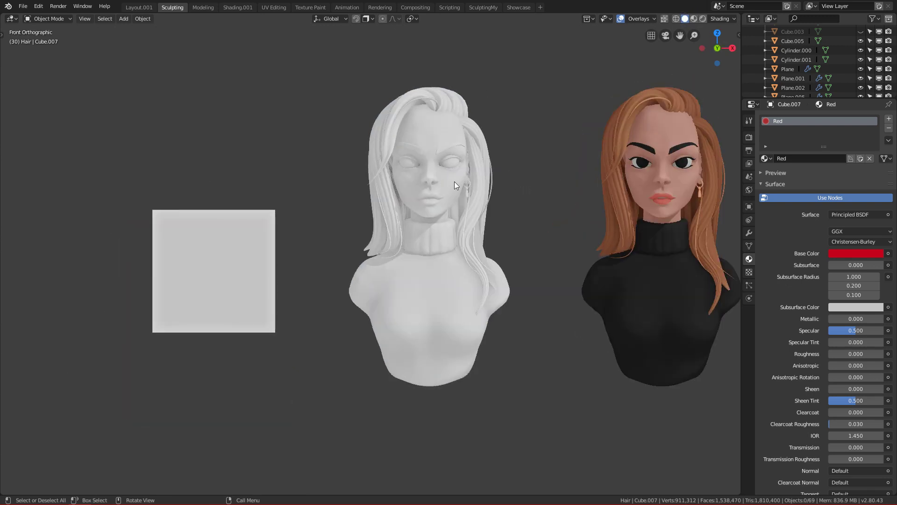
mouse_move(449, 181)
left_mouse_down("ctrl+alt")
mouse_move(501, 178)
mouse_move(408, 207)
left_mouse_up("ctrl+alt")
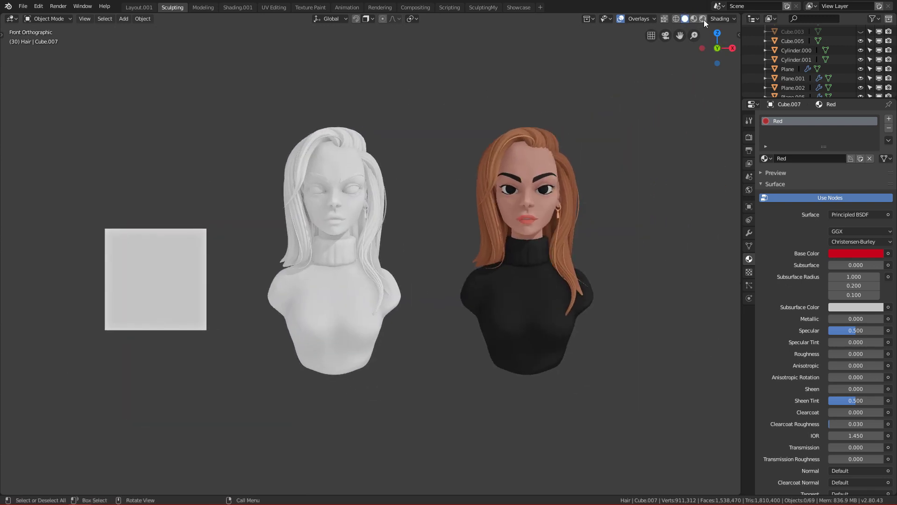
left_click(702, 19)
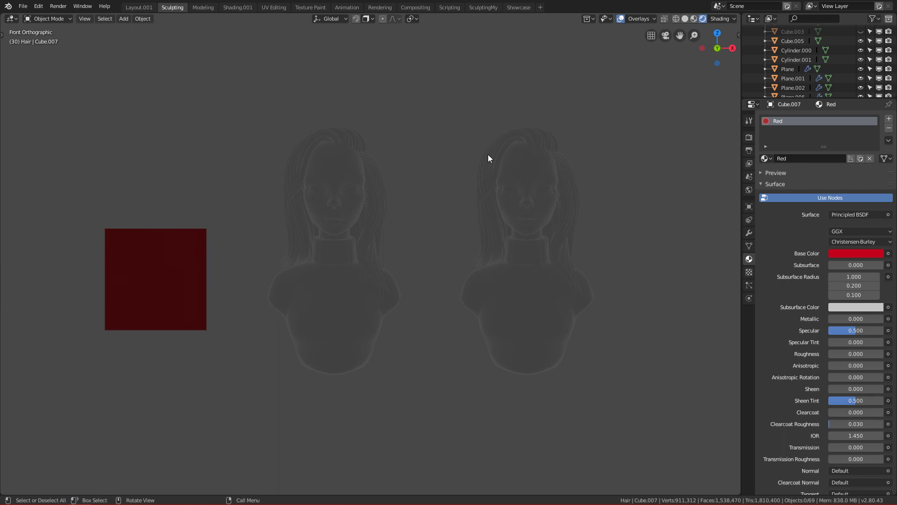
left_click(683, 18)
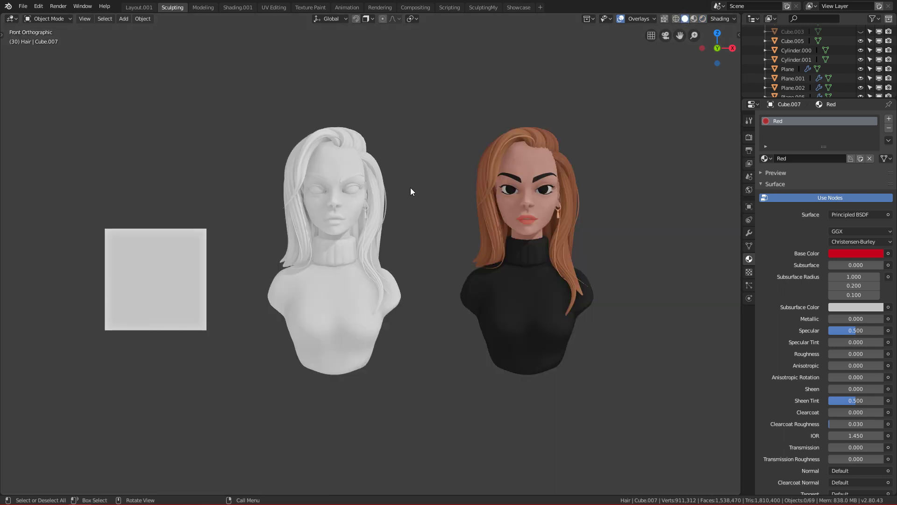
scroll(319, 247, "up", 1)
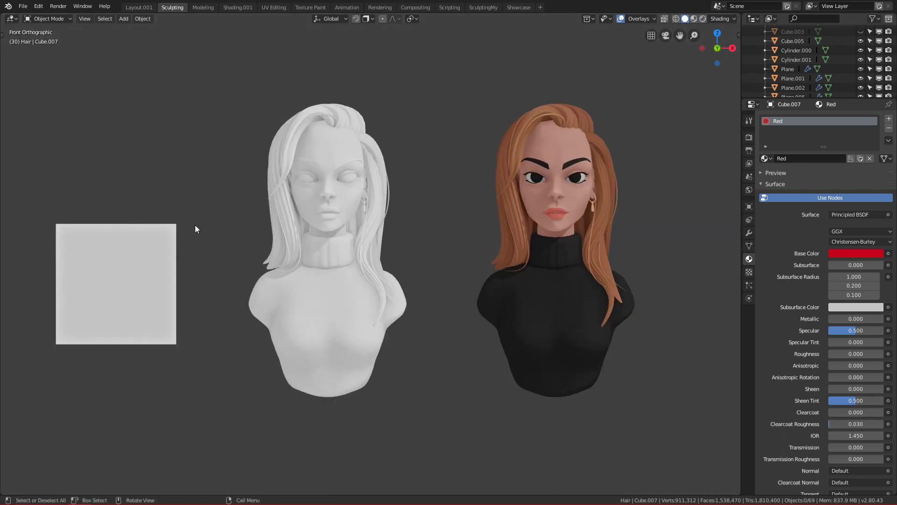
left_click_drag(181, 267, 476, 131, "alt")
- Delete the square plane left of the busts and zoom in on the two busts
left_click_drag(499, 92, 582, 377)
key("alt+a")
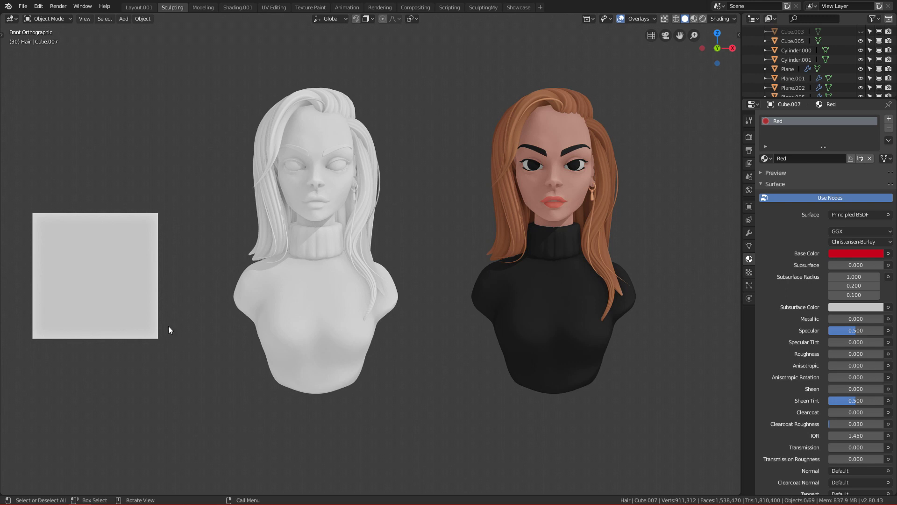
left_click(82, 263)
key("x")
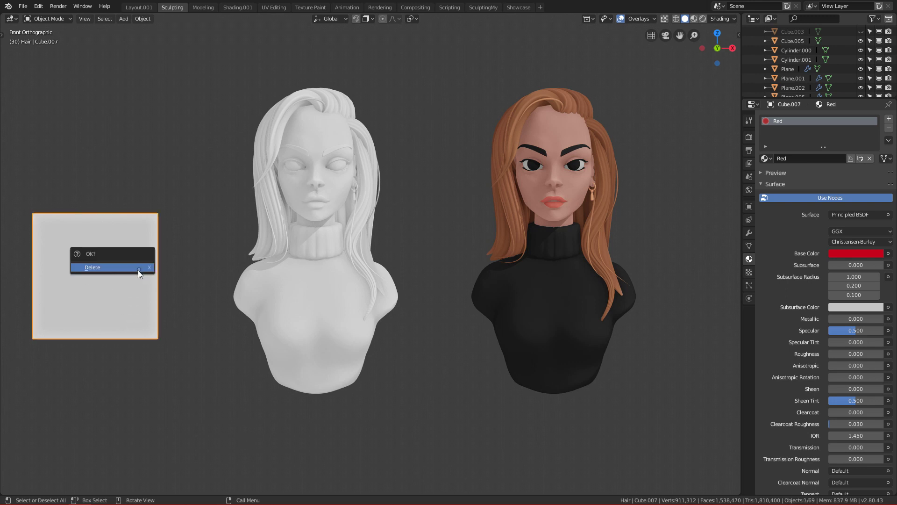
left_click(139, 269)
left_click_drag(453, 321, 387, 325, "alt+shift")
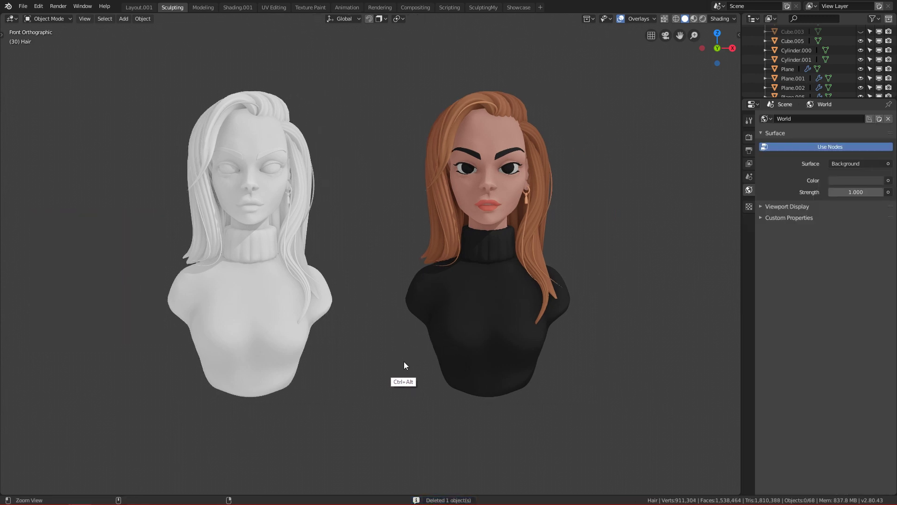
left_click_drag(403, 361, 405, 302, "ctrl+alt")
key("b")
left_click_drag(92, 84, 310, 333)
key("alt+a")
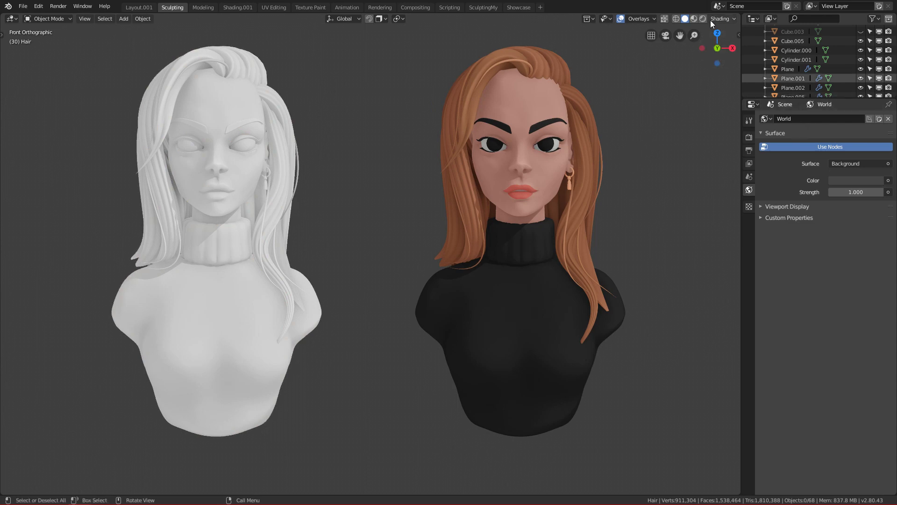
left_click(727, 19)
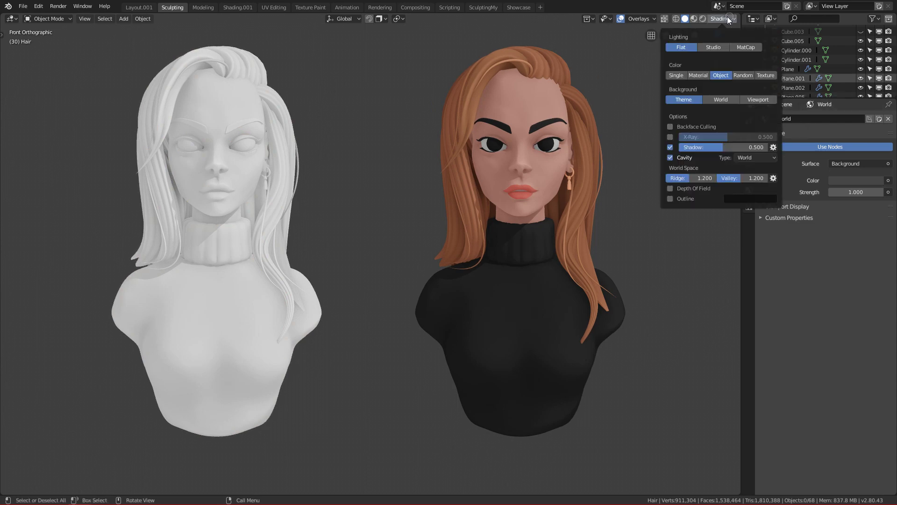
left_click(706, 49)
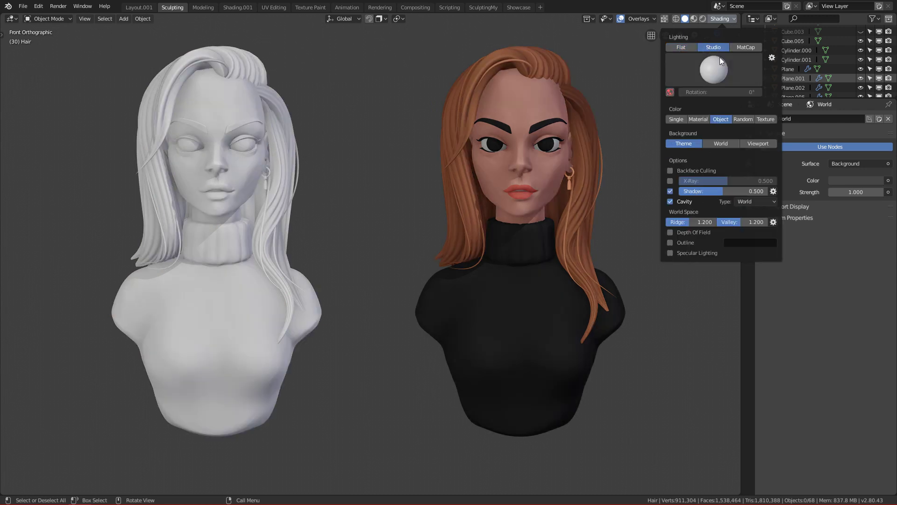
left_click(744, 44)
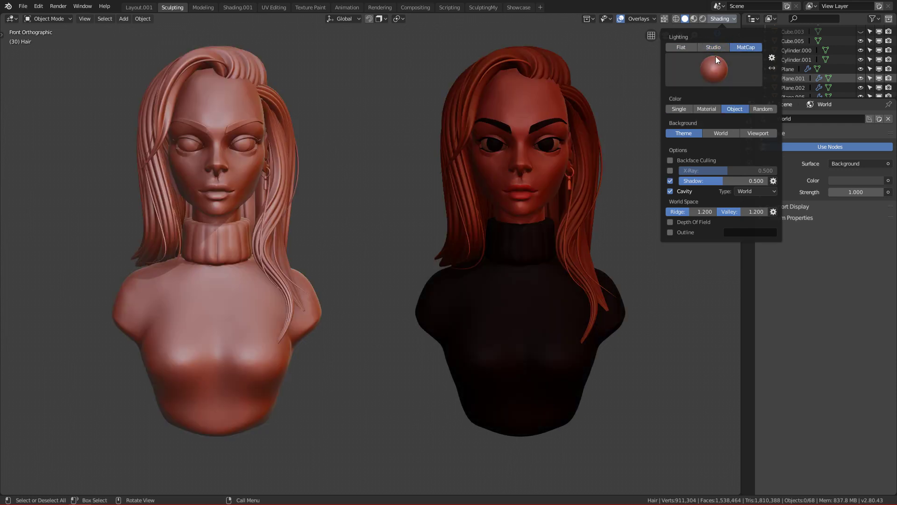
left_click(711, 73)
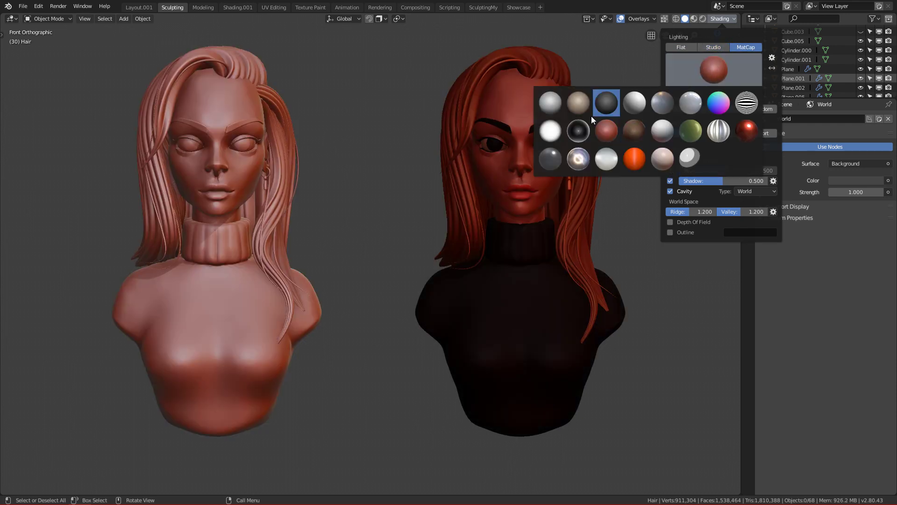
left_click(574, 121)
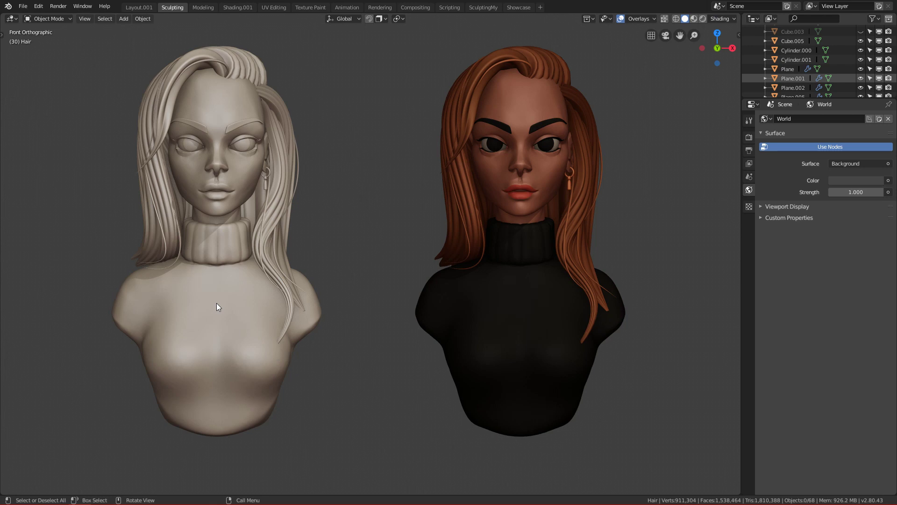
middle_click_drag(314, 229, 338, 254)
key("KP_1")
left_click(721, 19)
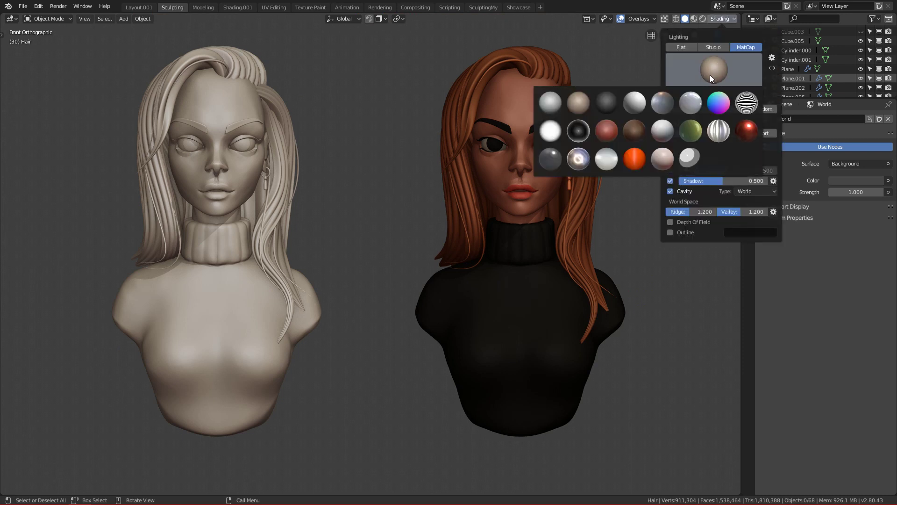
left_click(720, 61)
left_click(722, 61)
left_click(723, 60)
left_click(722, 60)
left_click(689, 158)
left_click(724, 67)
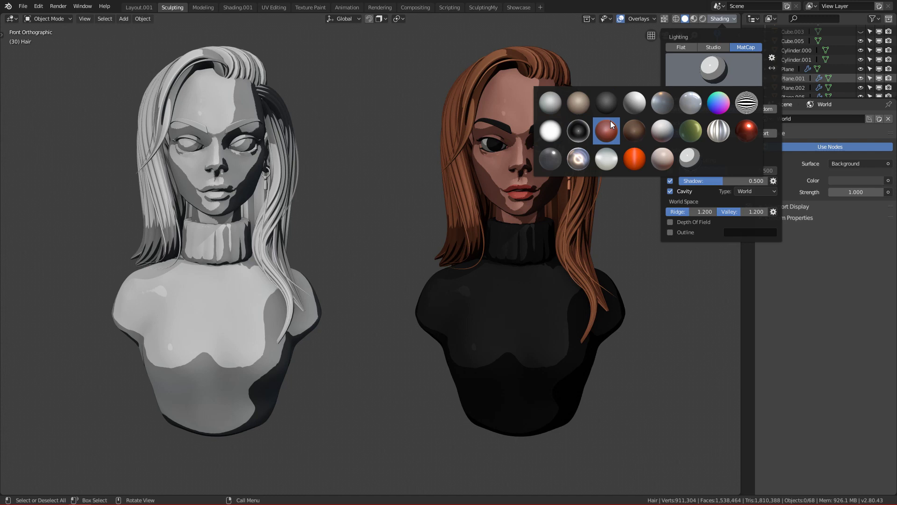
left_click(708, 68)
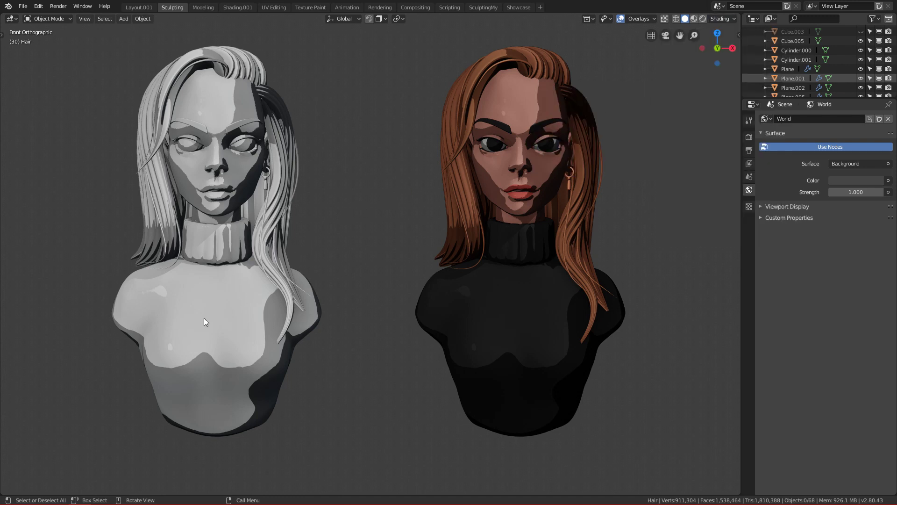
left_click(720, 18)
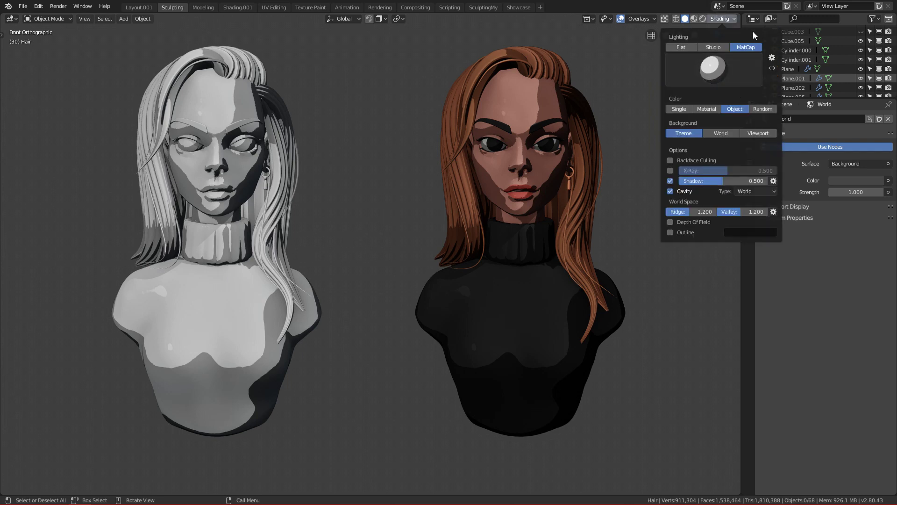
left_click(714, 46)
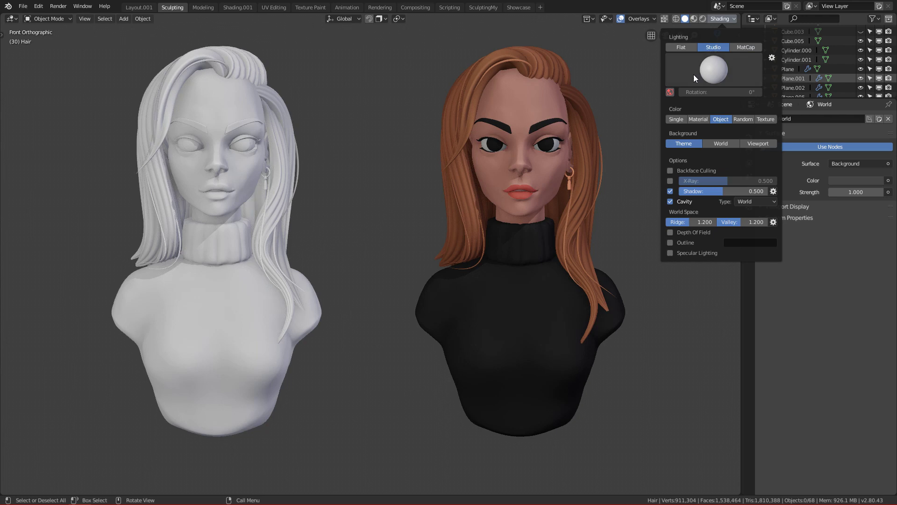
left_click(719, 19)
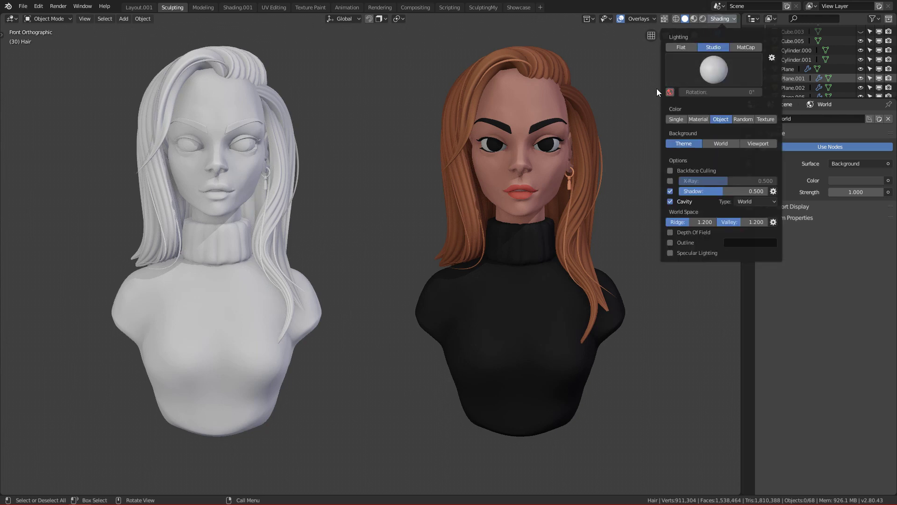
left_click_drag(563, 155, 498, 161, "alt")
mouse_move(498, 161)
left_mouse_down("ctrl+alt")
mouse_move(540, 162)
mouse_move(494, 210)
left_mouse_up("ctrl+alt")
key("grave")
left_click(442, 143)
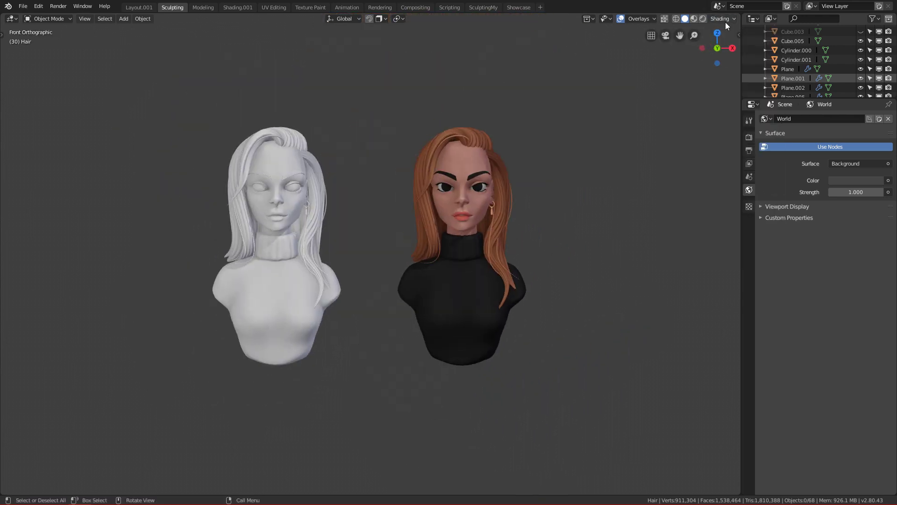
left_click(728, 20)
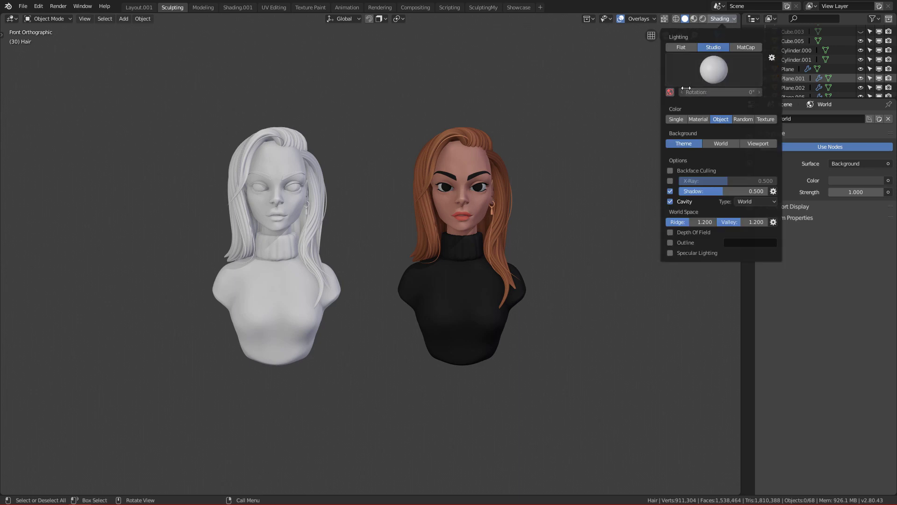
left_click(714, 74)
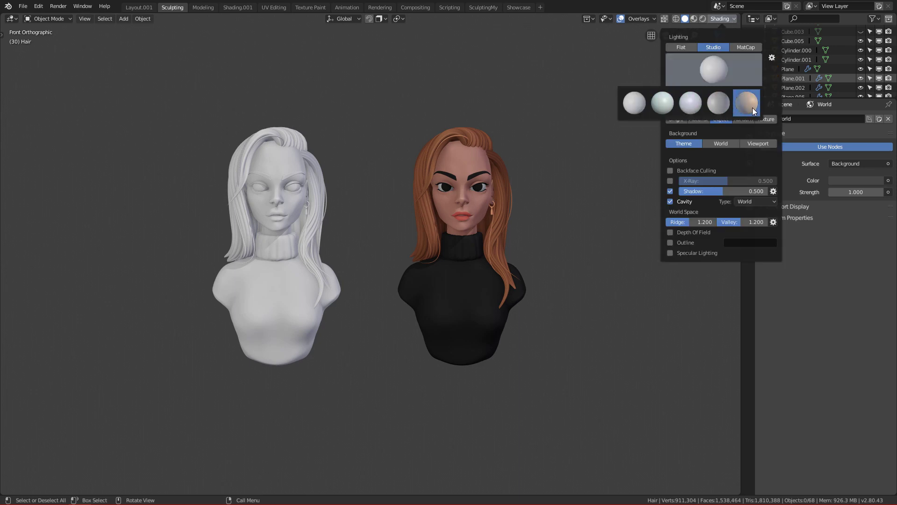
left_click(749, 108)
left_click(719, 65)
left_click(657, 102)
left_click(718, 75)
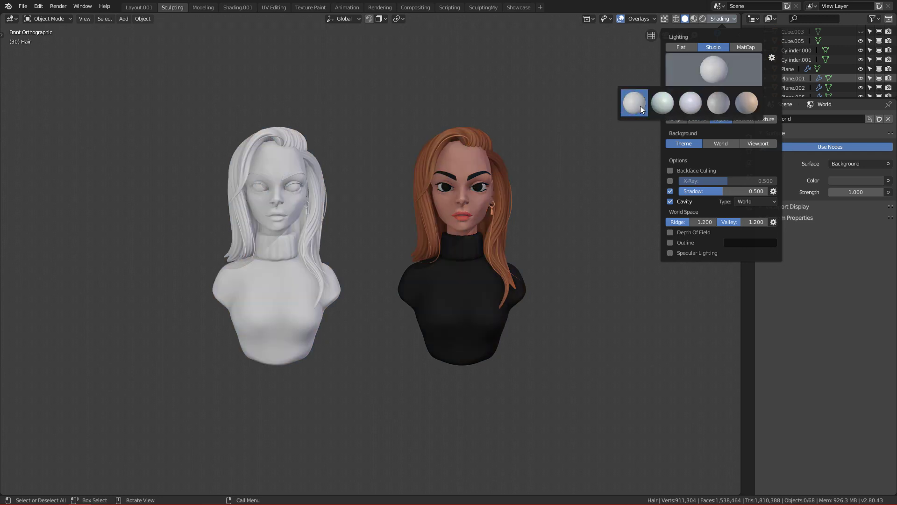
scroll(588, 172, "up", 3)
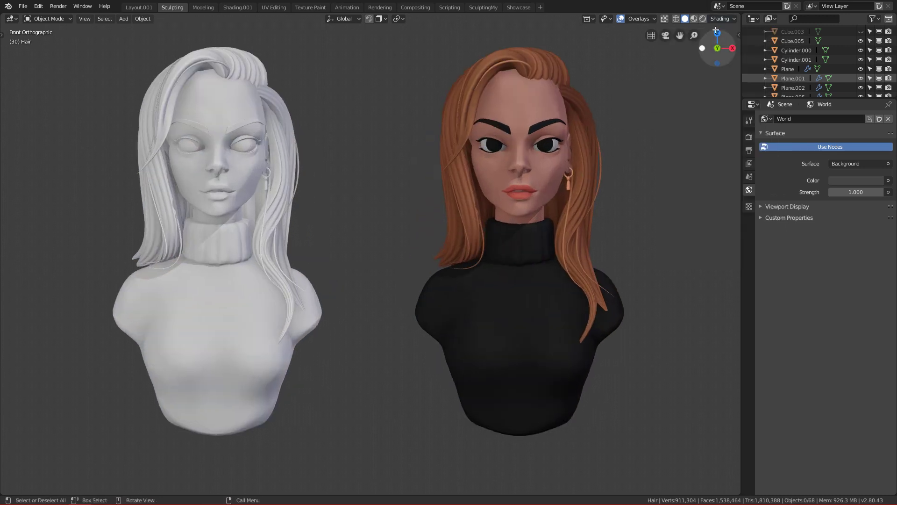
left_click(723, 19)
left_click(714, 68)
left_click(671, 106)
left_click(711, 69)
left_click(635, 103)
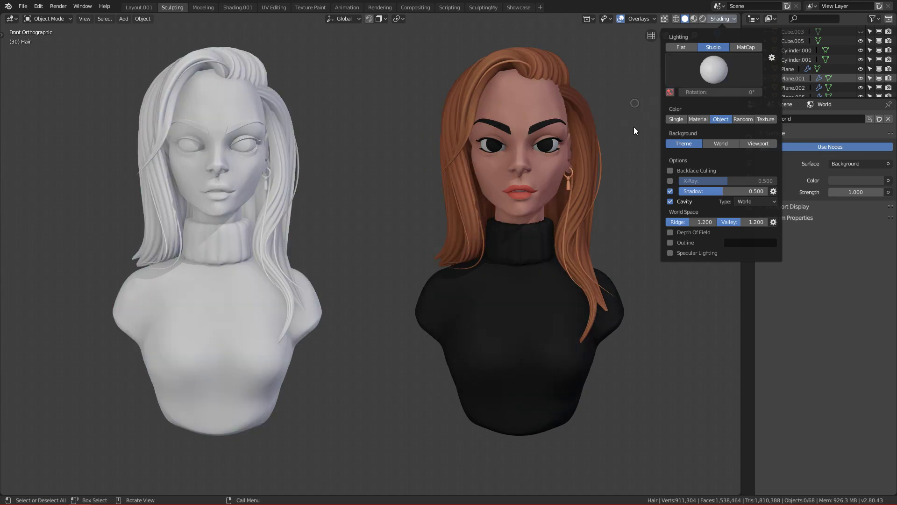
left_click(680, 47)
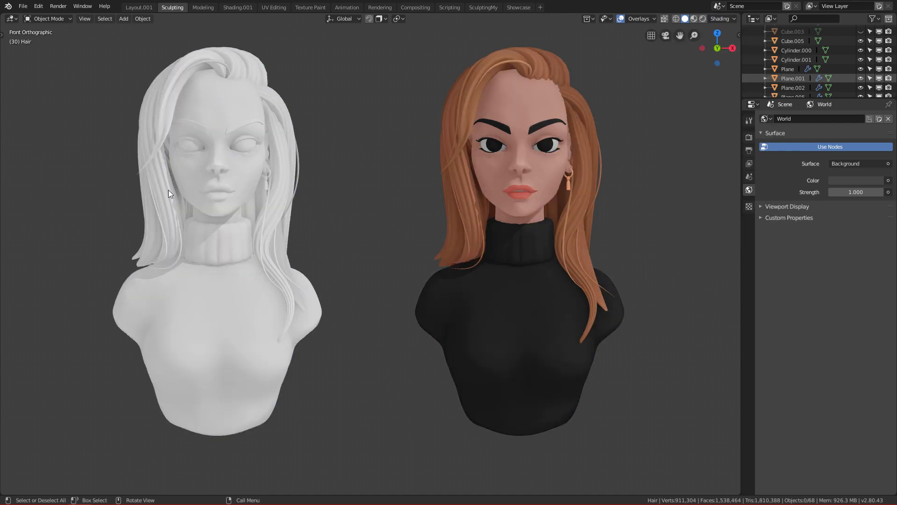
- Uncheck Shadow and Cavity in the viewport Shading popover for flat, unshaded busts
left_click(723, 18)
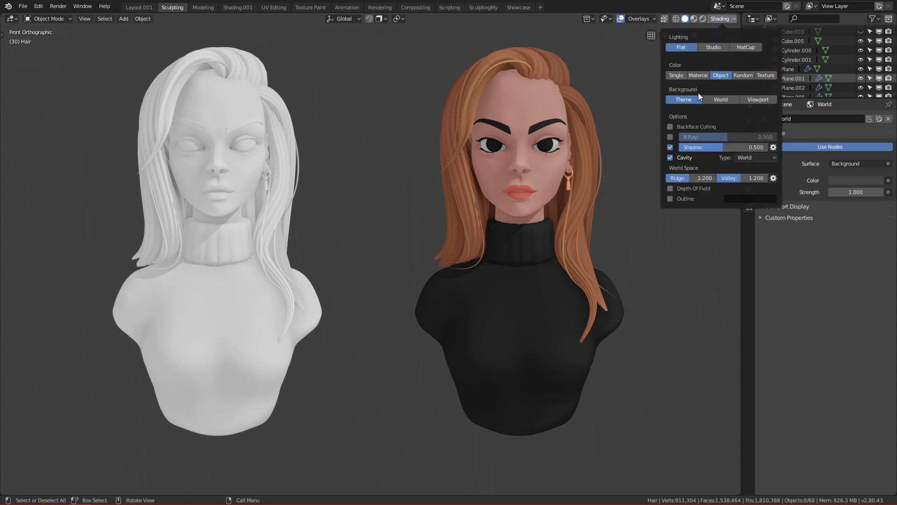
left_click(670, 148)
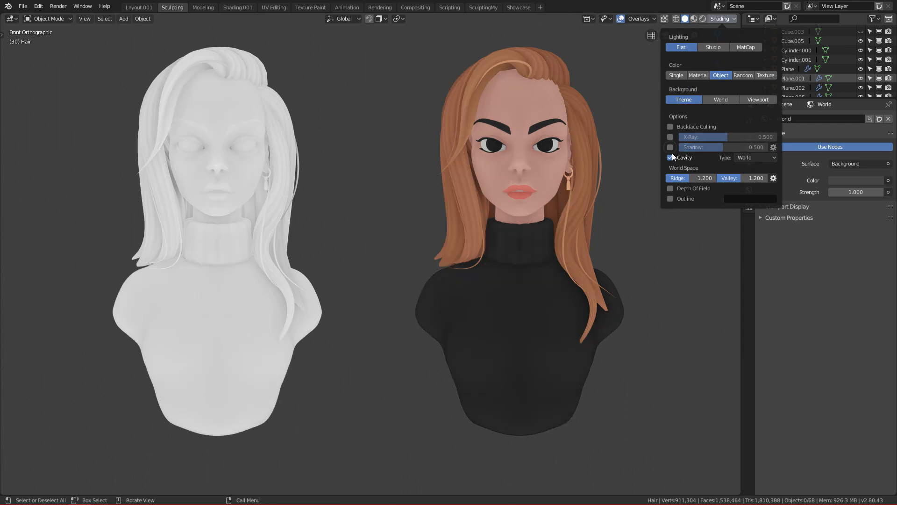
left_click(670, 157)
left_click_drag(524, 293, 537, 271, "alt+shift")
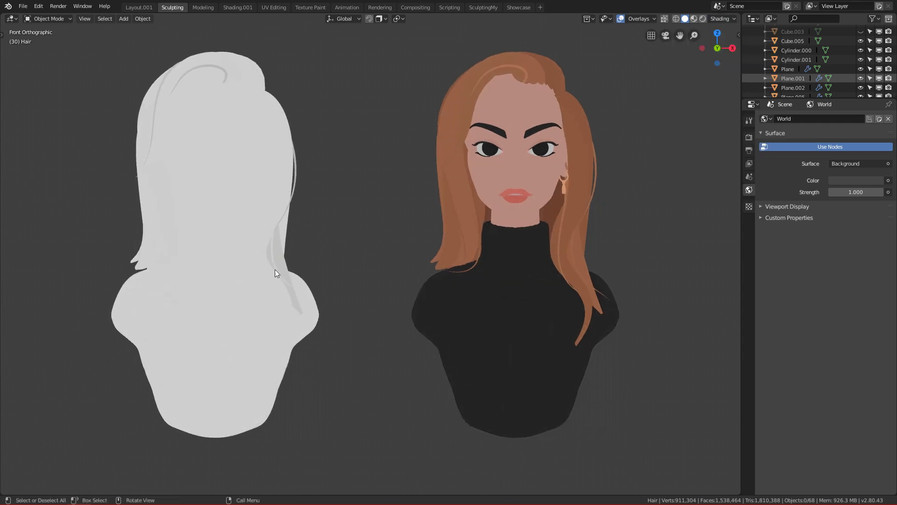
- Lighten the viewport display colours of hair strands NurbsPath.035 and NurbsPath.039 toward white
left_click(282, 255)
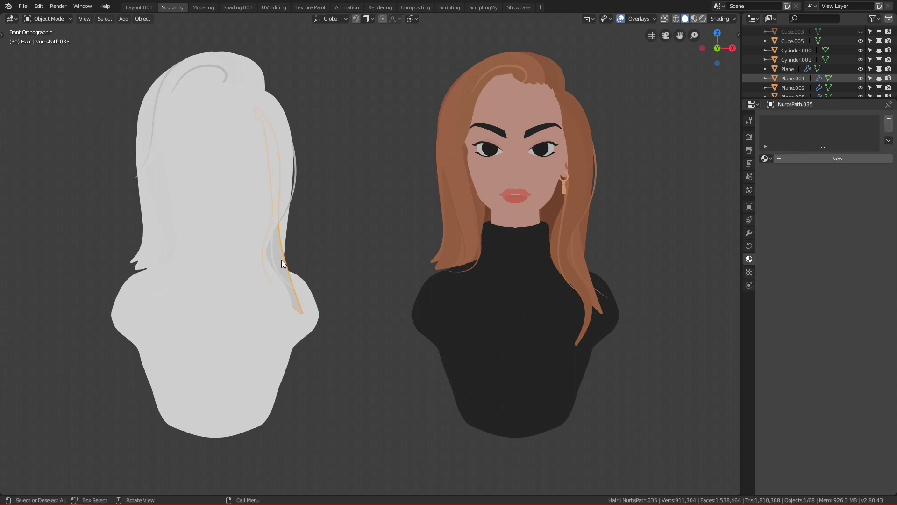
left_click(749, 210)
left_click(870, 373)
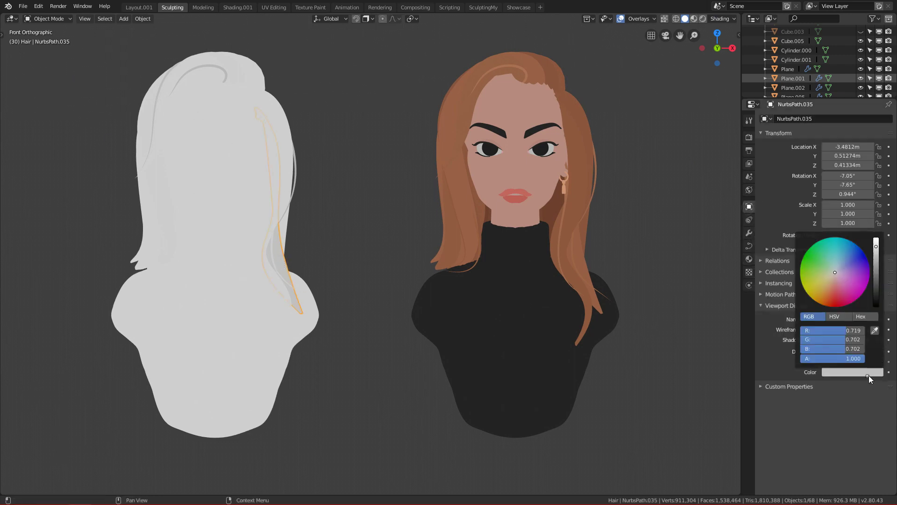
mouse_move(843, 338)
left_mouse_down()
mouse_move(861, 331)
mouse_move(871, 346)
left_mouse_up()
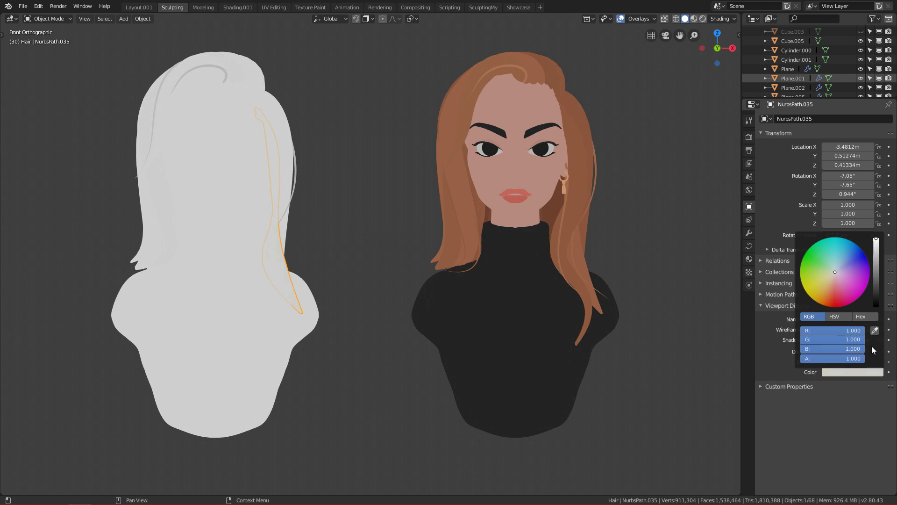
left_click(203, 69)
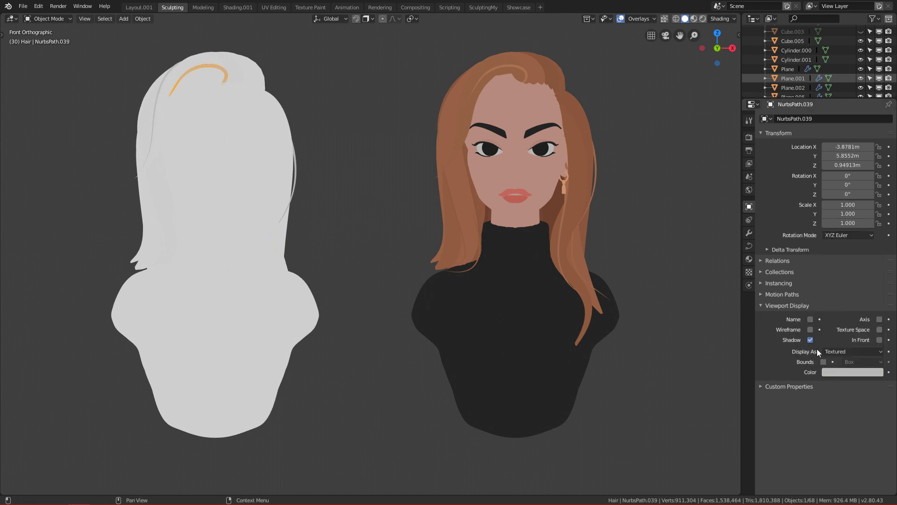
left_click(843, 372)
left_click_drag(830, 331, 867, 340)
left_click_drag(831, 349, 884, 354)
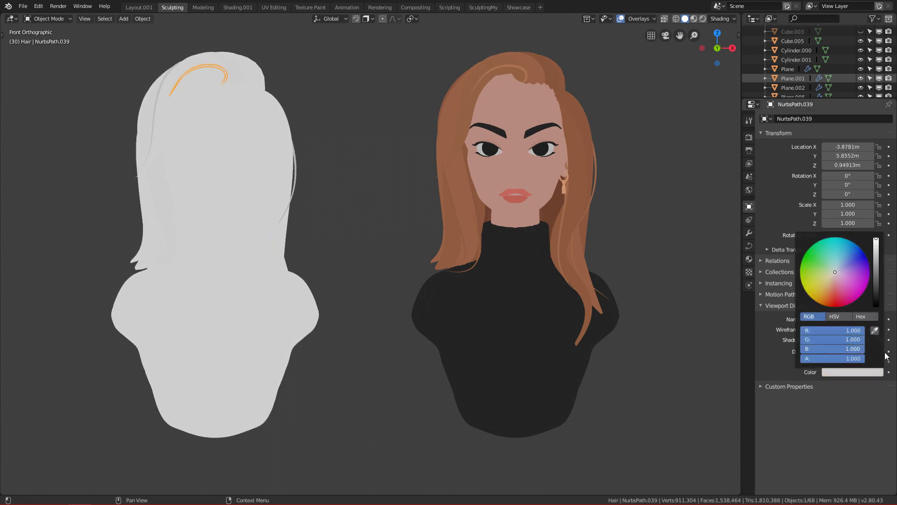
- Cycle through the left bust's overlapping hair strands until NurbsPath.037 is selected
left_click(156, 104)
left_click(156, 105)
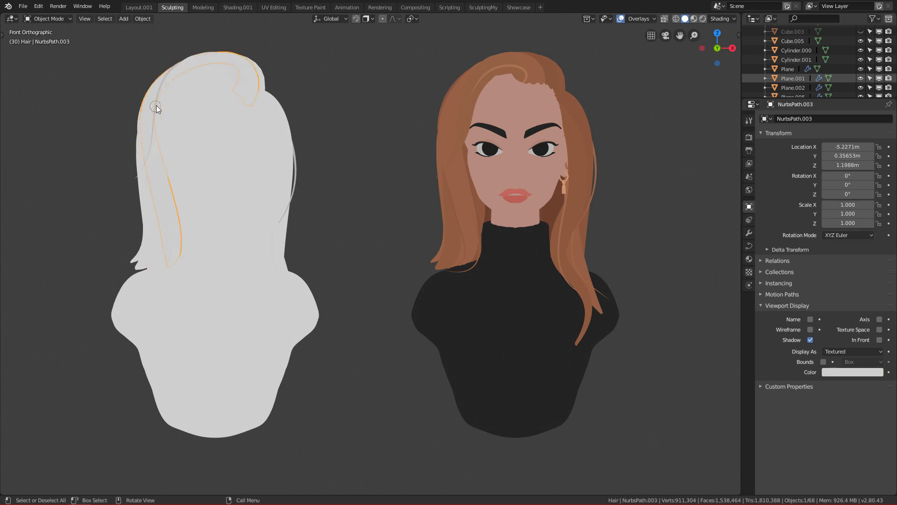
left_click(156, 106)
left_click(156, 105)
left_click(155, 103)
middle_click_drag(156, 103, 179, 154)
left_click(178, 154)
left_click(176, 155)
left_click(178, 156)
left_click(175, 157)
left_click(176, 159)
middle_click_drag(175, 158, 272, 139)
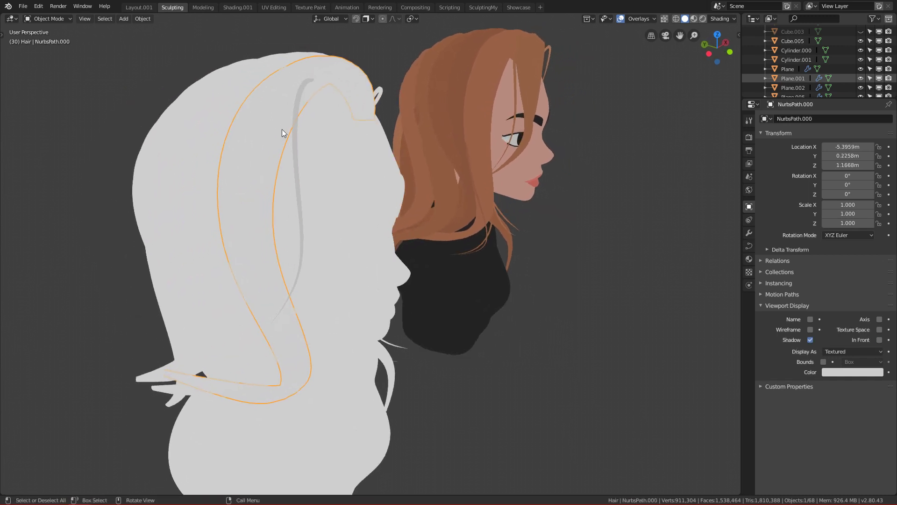
left_click(296, 125)
left_click(297, 126)
left_click(296, 130)
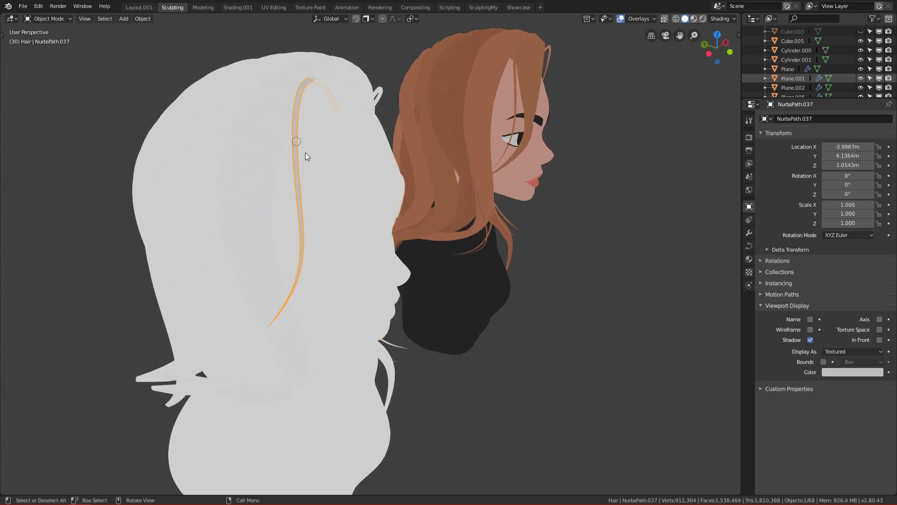
key("KP_1")
- Set the display colours of NurbsPath.037 and NurbsPath.036 to light grey
left_click(853, 372)
left_click_drag(854, 331, 864, 356)
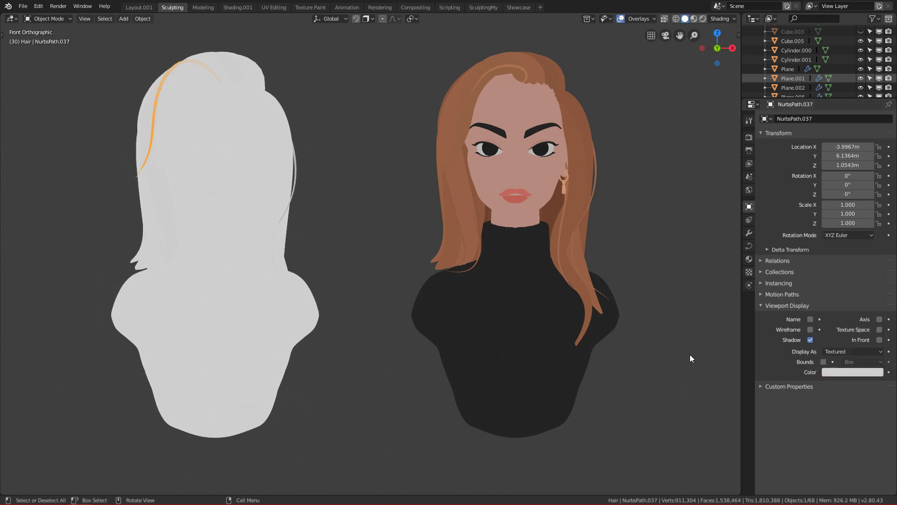
left_click(344, 173)
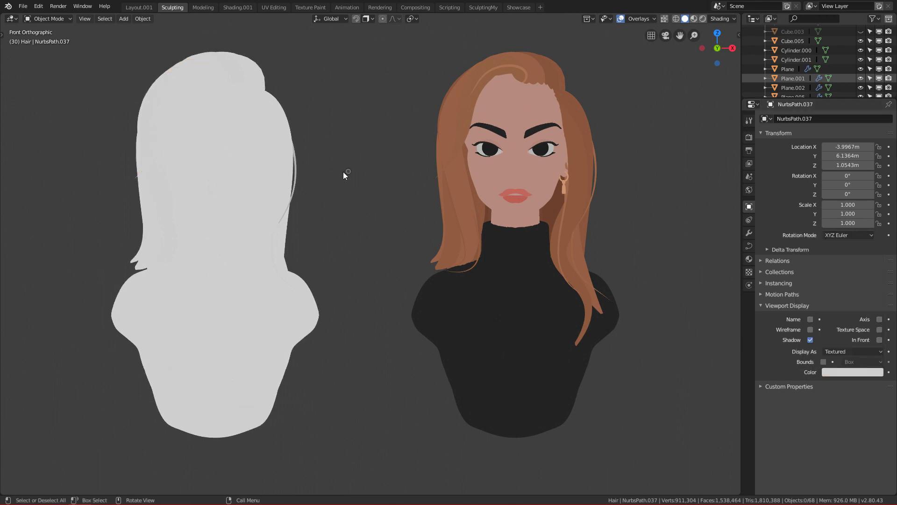
left_click(296, 173)
left_click(843, 375)
left_click_drag(838, 331, 864, 349)
left_click(364, 215)
middle_click_drag(233, 263, 208, 262, "shift")
middle_click_drag(341, 259, 309, 296, "ctrl")
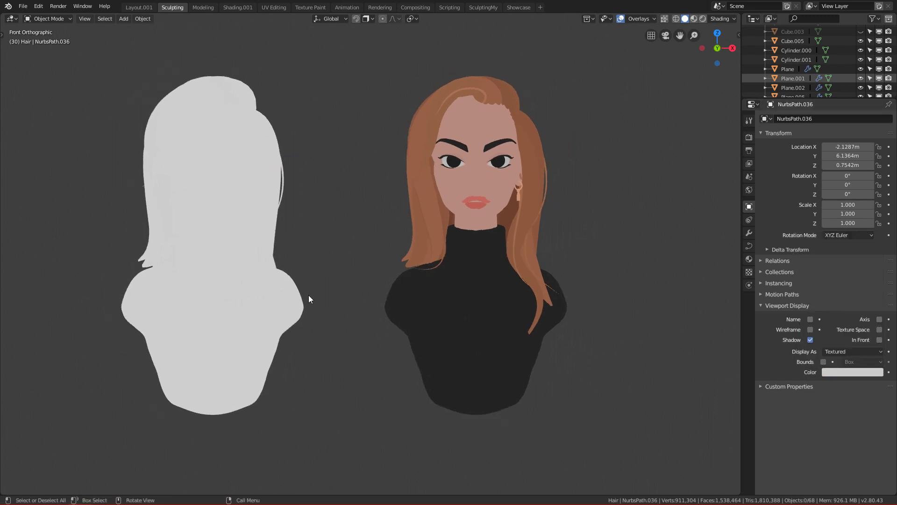
left_click_drag(66, 75, 352, 393)
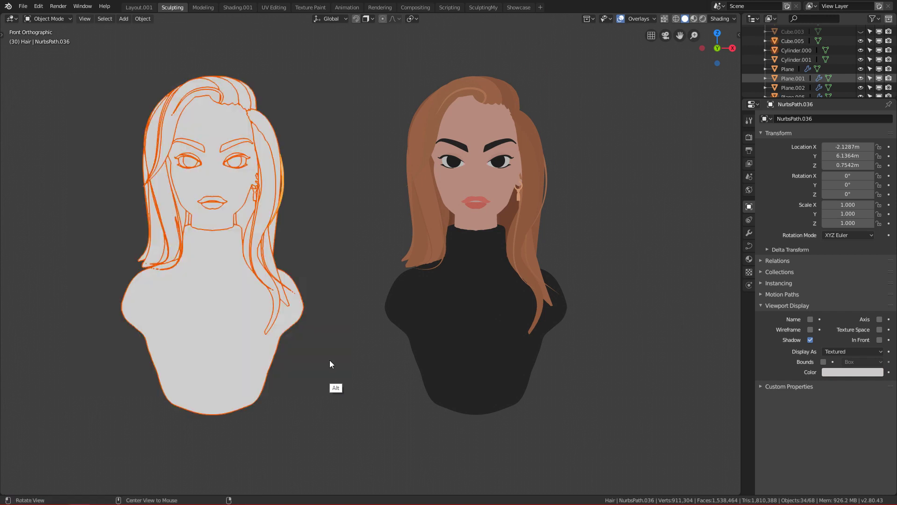
key("h")
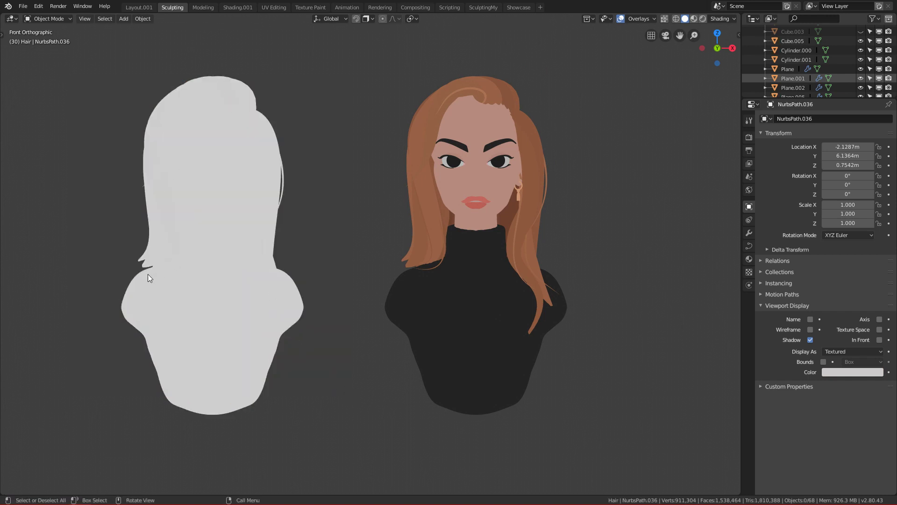
scroll(513, 310, "up", 1, "ctrl")
left_click_drag(407, 65, 591, 405)
left_click(575, 376)
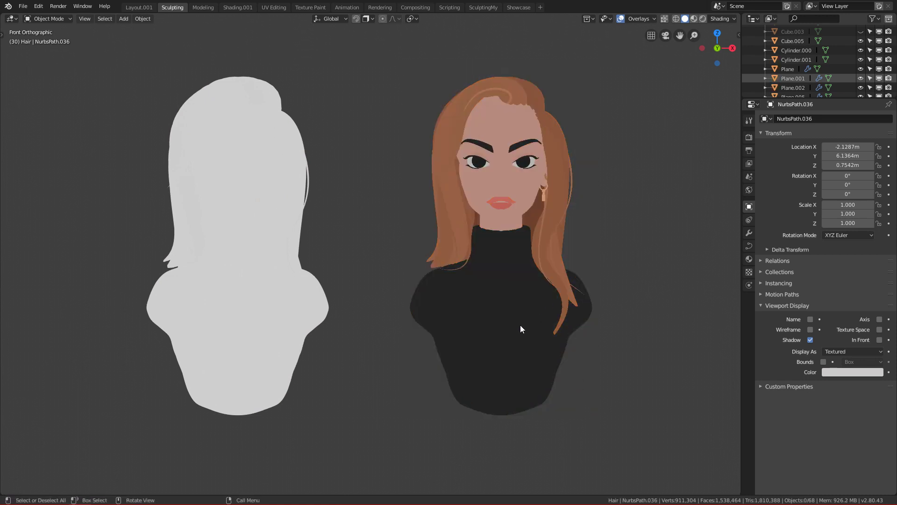
left_click_drag(401, 76, 404, 438)
middle_click_drag(489, 365, 526, 359, "ctrl")
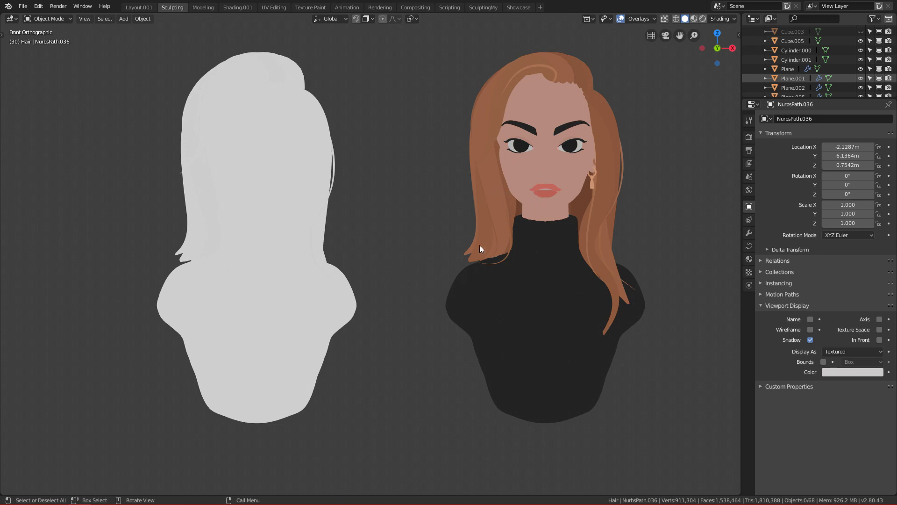
left_click(722, 19)
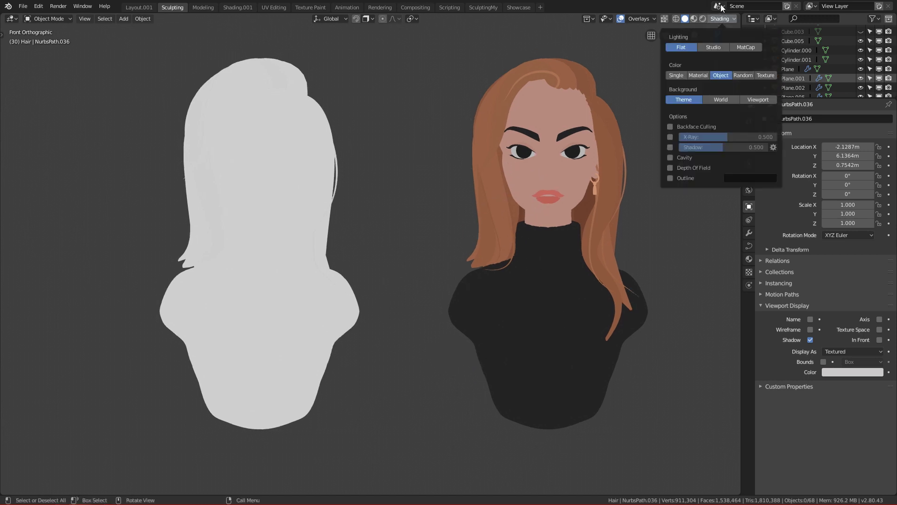
left_click(677, 76)
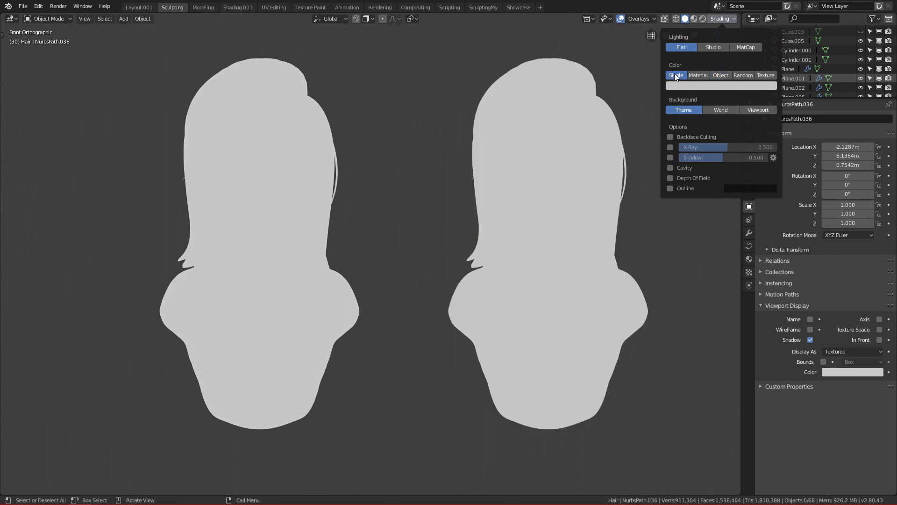
left_click(719, 76)
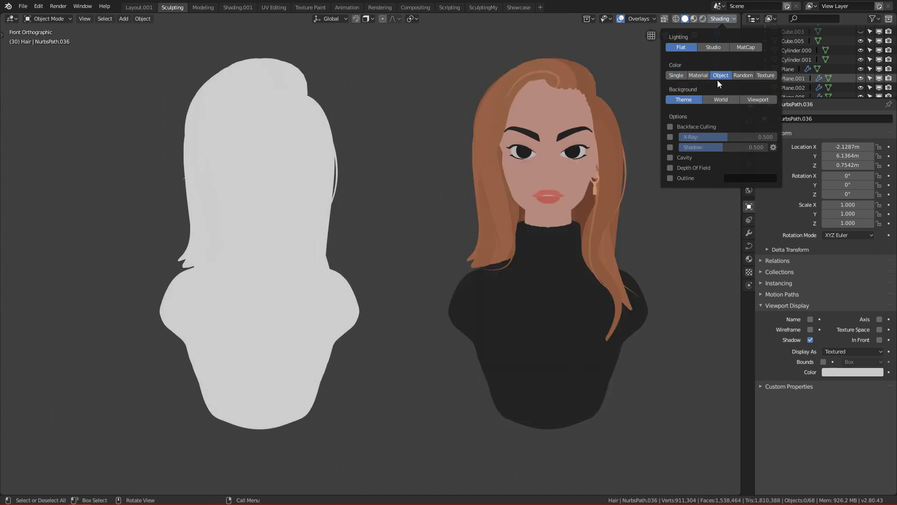
left_click(698, 76)
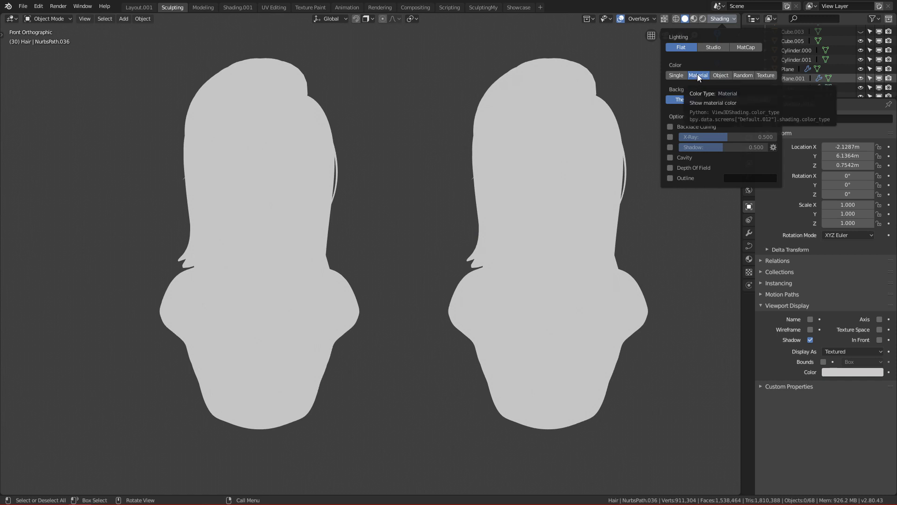
left_click(717, 19)
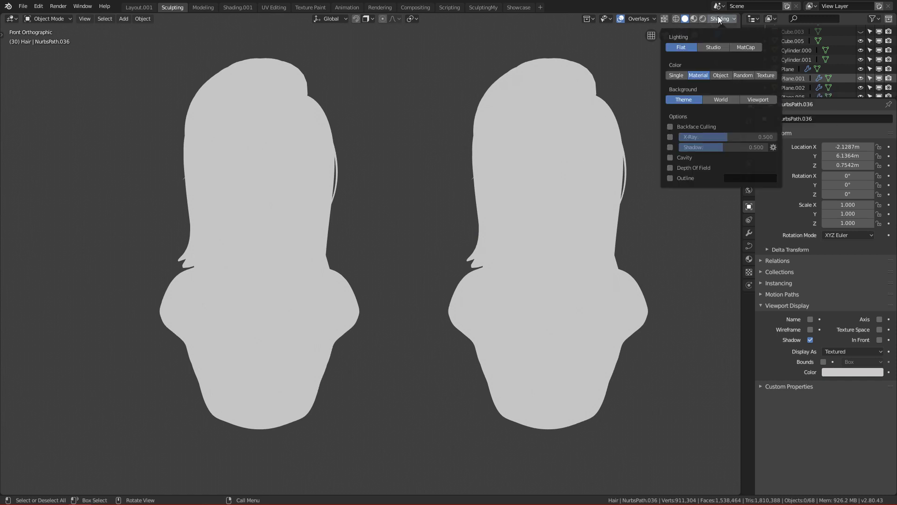
left_click(682, 76)
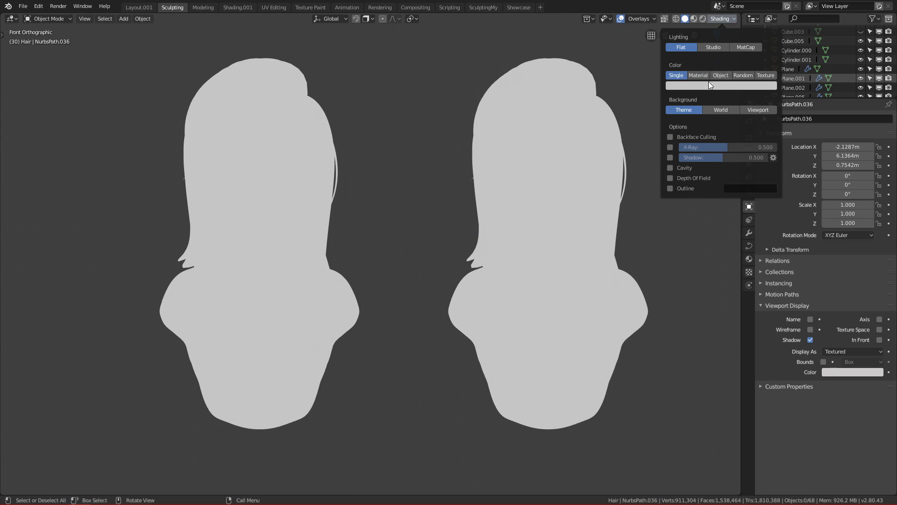
left_click(690, 86)
left_click(699, 140)
left_click_drag(698, 140, 705, 130)
left_click_drag(726, 188, 744, 205)
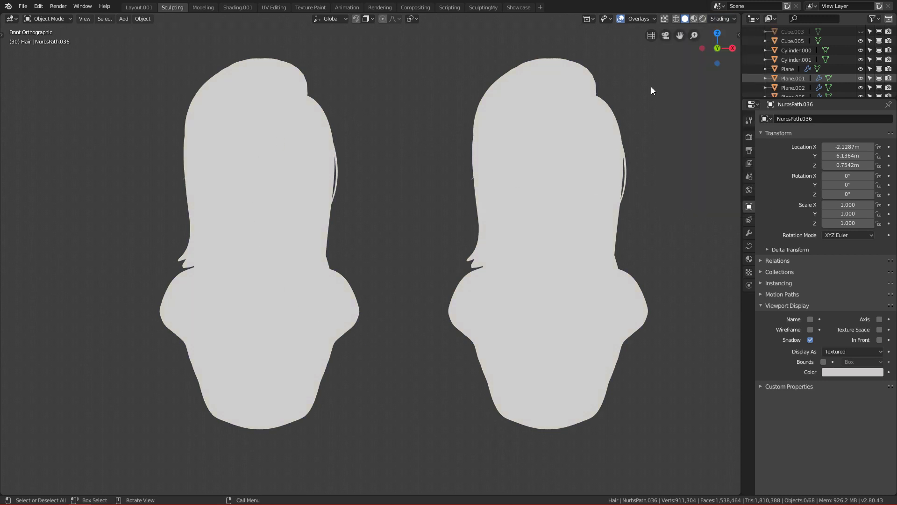
left_click(722, 18)
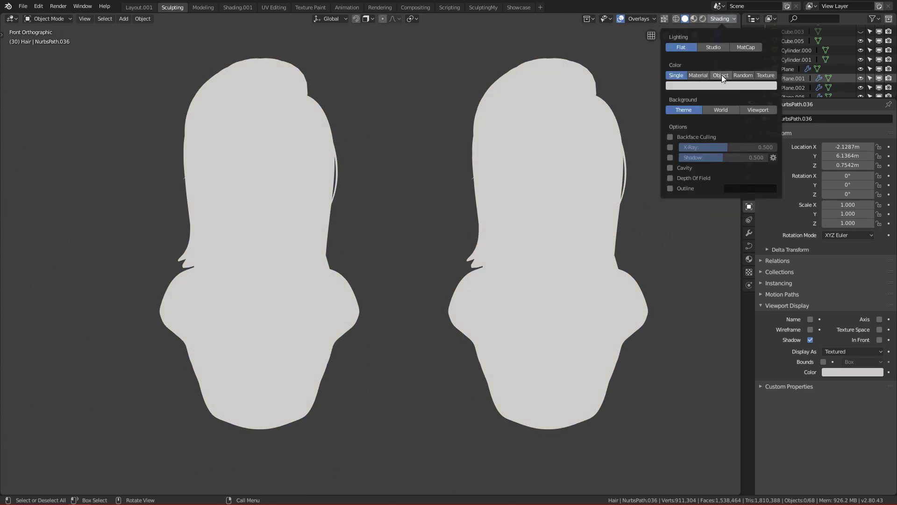
left_click(740, 76)
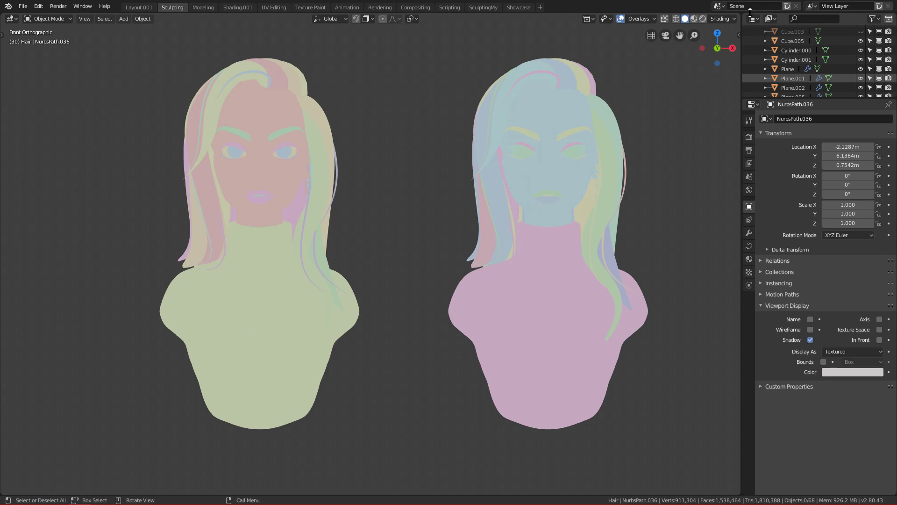
left_click(726, 18)
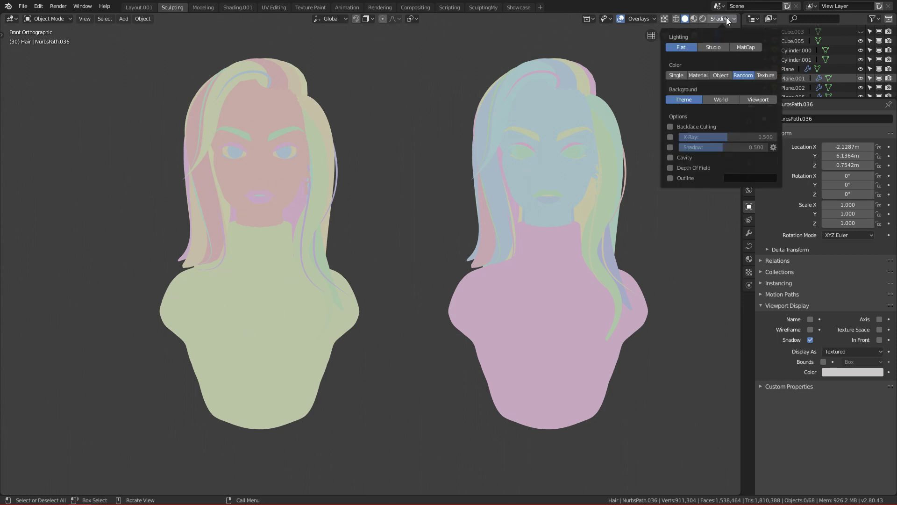
left_click(766, 75)
left_click(725, 76)
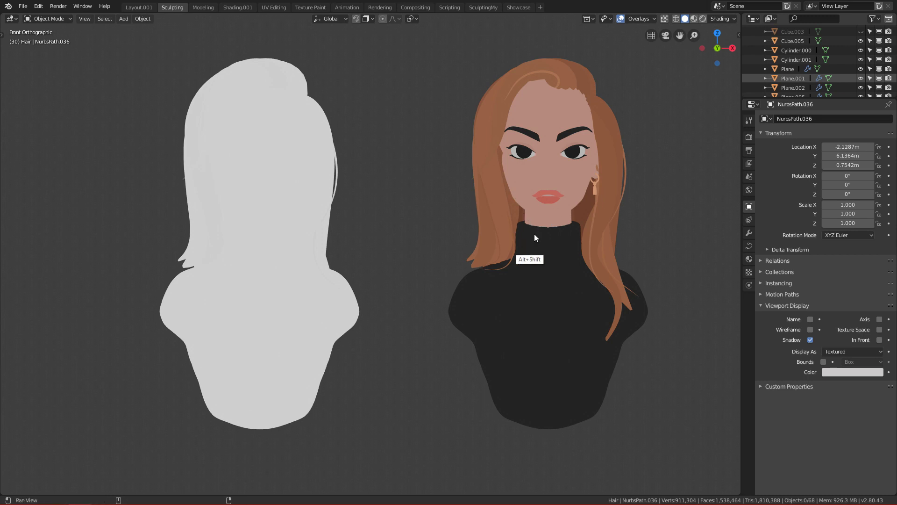
middle_click_drag(534, 234, 527, 238, "shift")
- Try World and Viewport backgrounds, keep Theme, and tick Shadow in the Shading popover
left_click(724, 19)
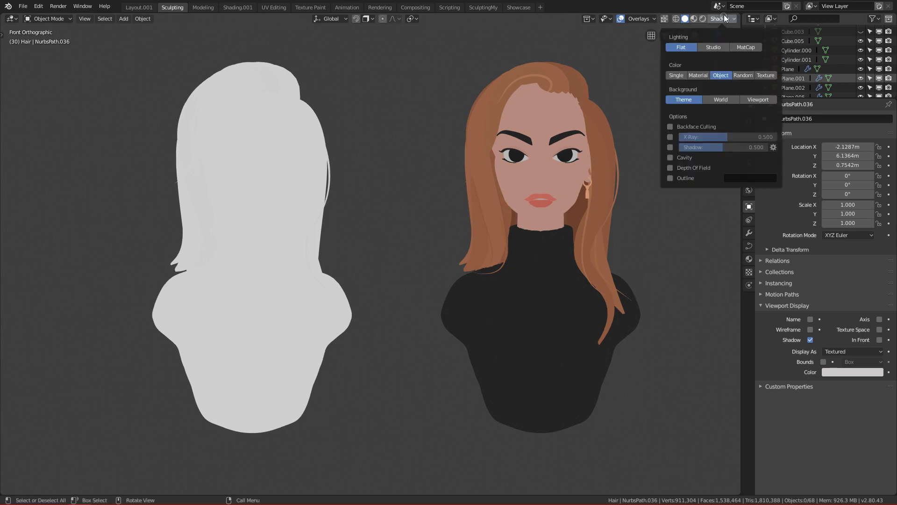
left_click(714, 99)
left_click(751, 100)
left_click(692, 101)
left_click(724, 19)
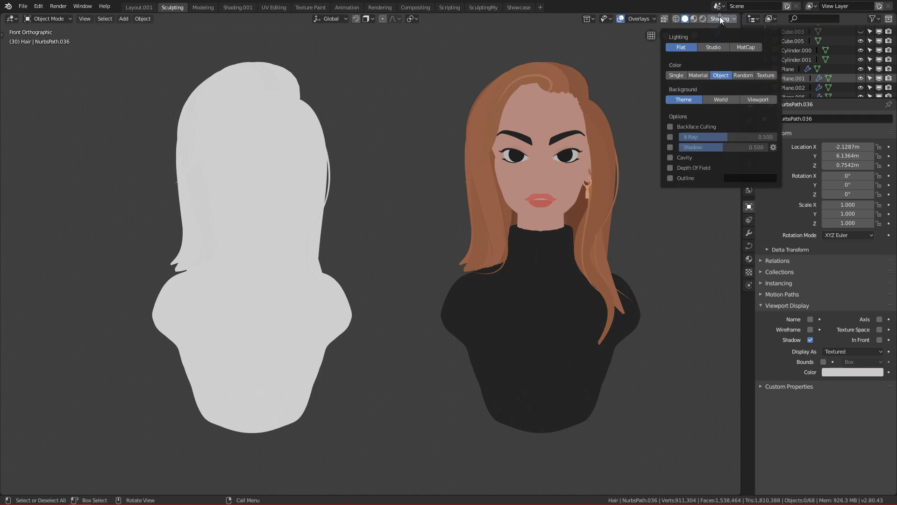
left_click(670, 148)
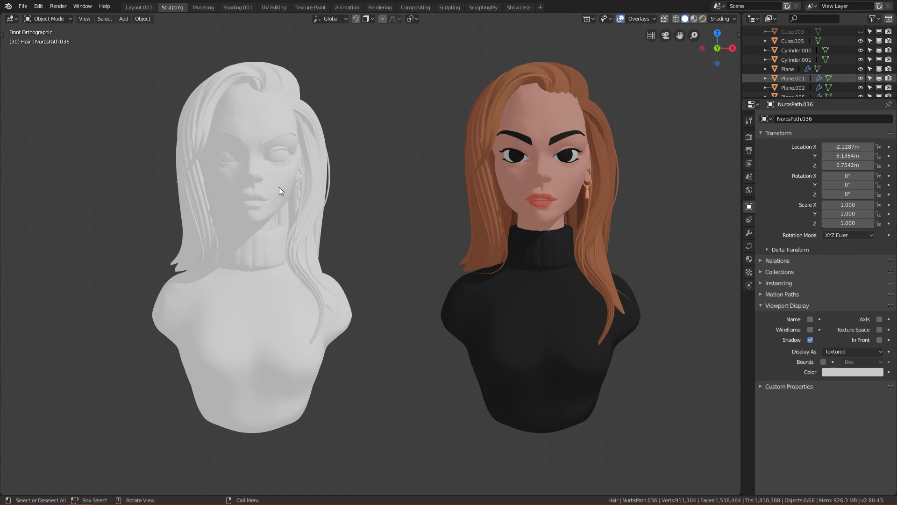
middle_click_drag(286, 225, 326, 226, "alt")
- Set the viewport shadow strength to 0.5
left_click(723, 19)
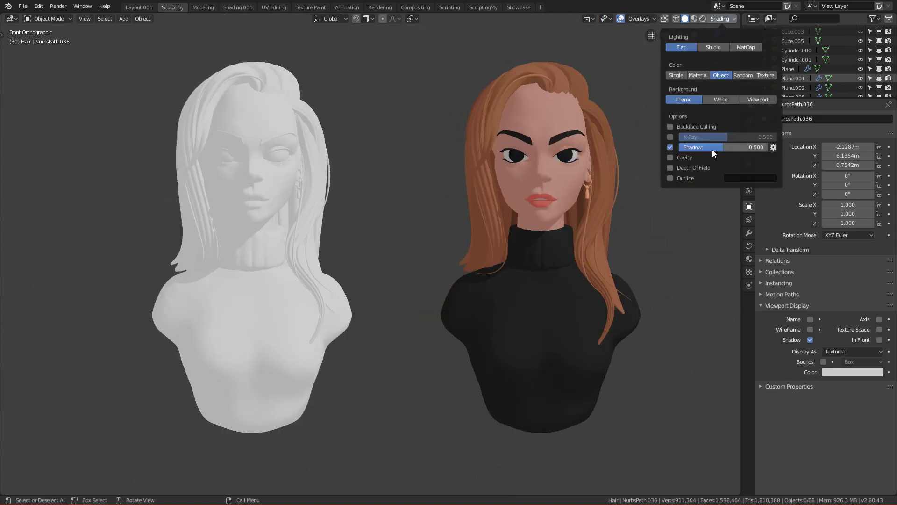
left_click_drag(716, 149, 774, 148)
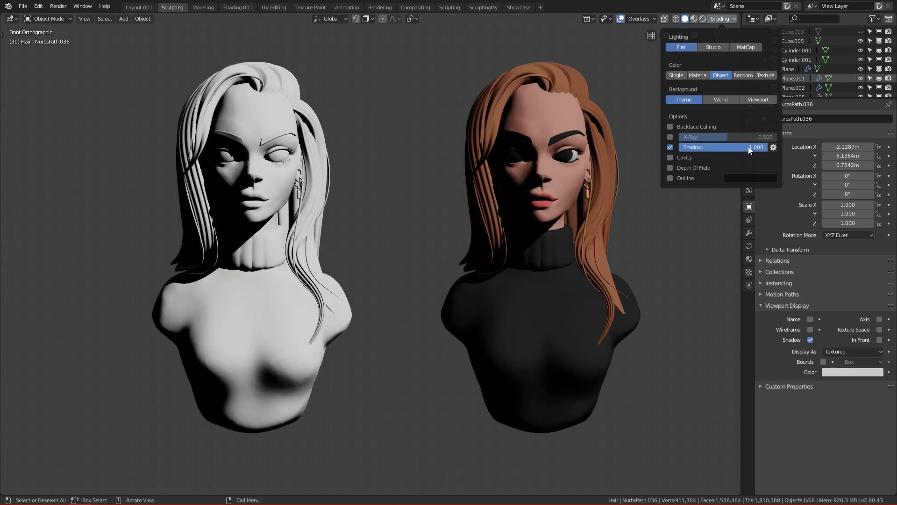
left_click(750, 149)
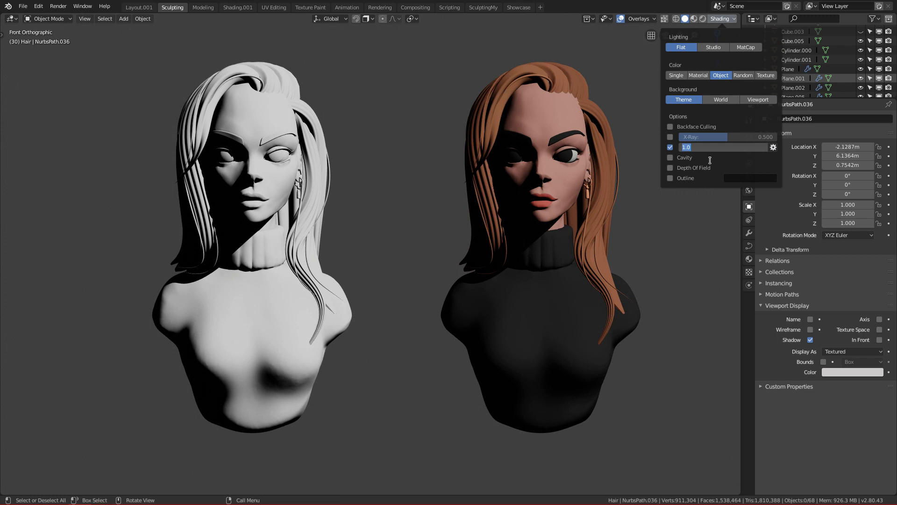
type("0.5")
key("Return")
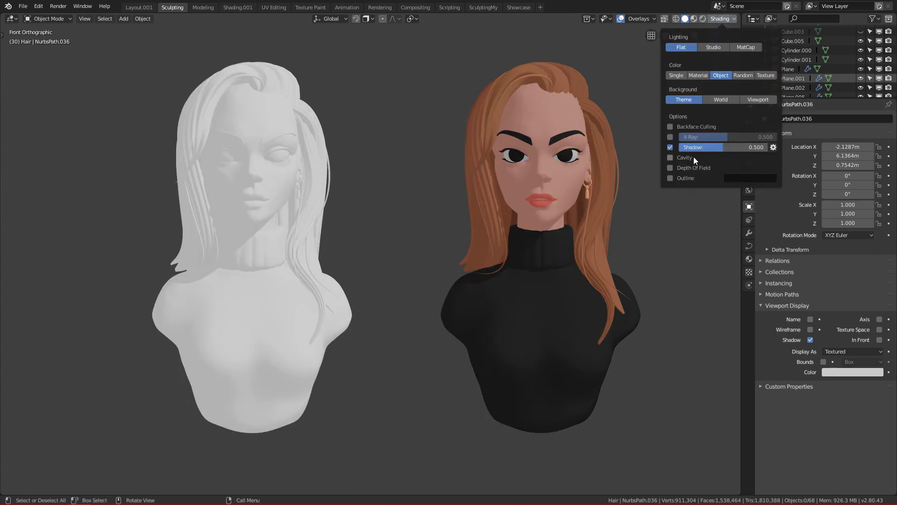
- Turn viewport shadows off and zoom in close on the white bust's face
left_click(720, 20)
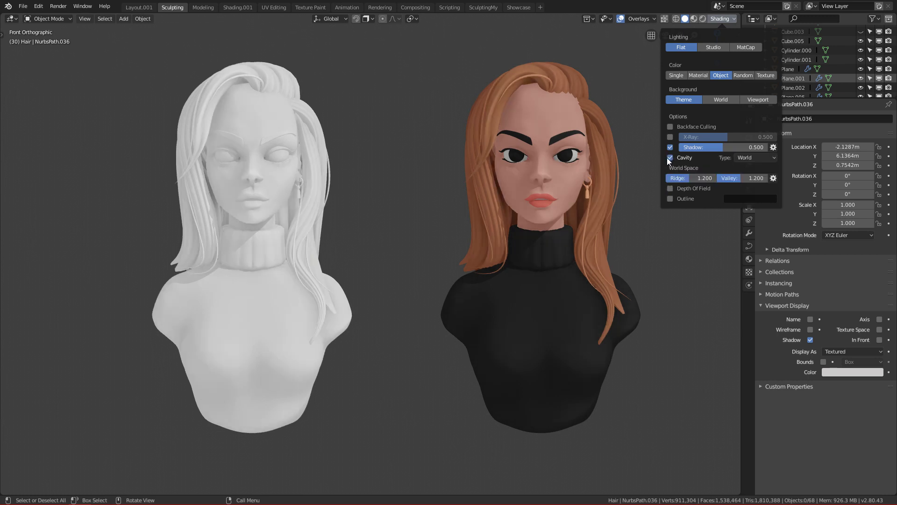
left_click_drag(579, 298, 548, 302, "ctrl+alt")
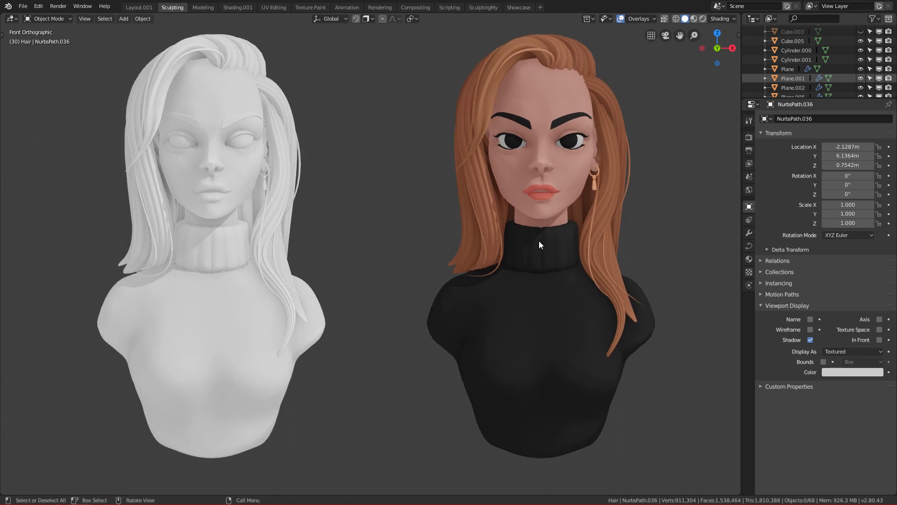
left_click(722, 19)
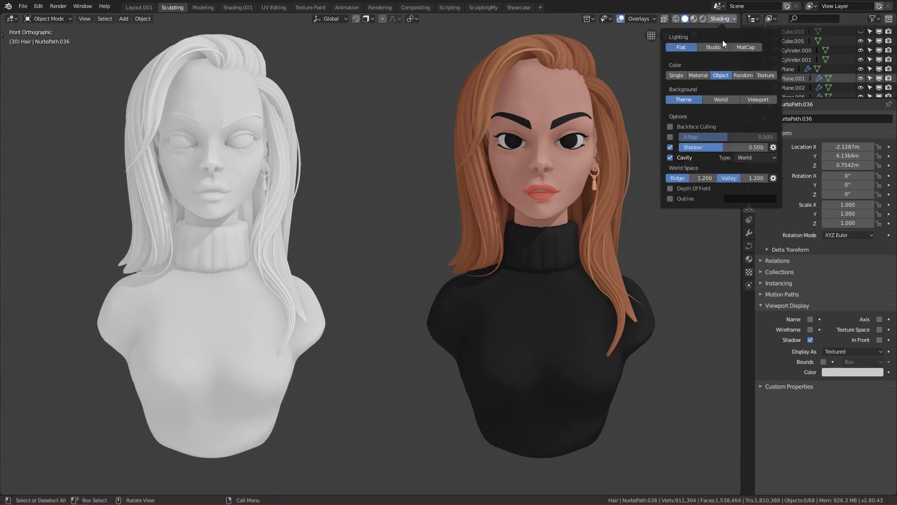
left_click(670, 147)
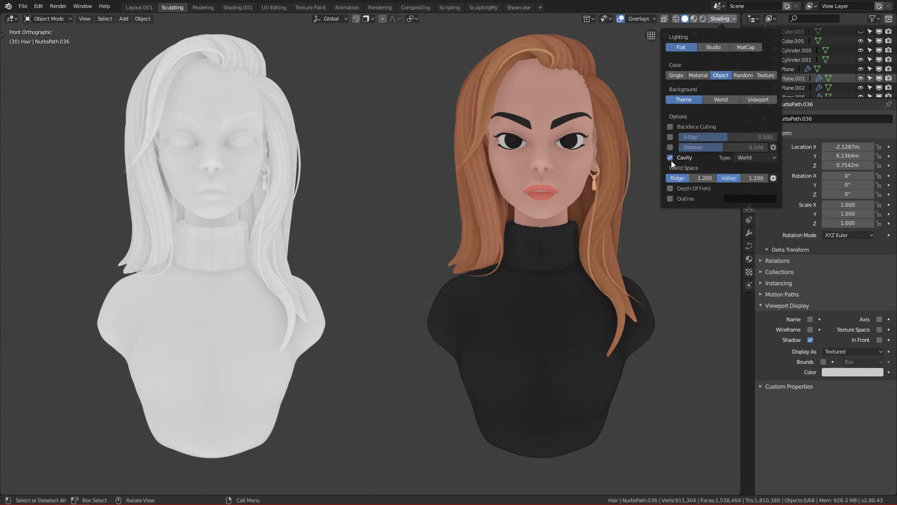
mouse_move(415, 194)
left_mouse_down("ctrl+alt")
mouse_move(332, 156)
mouse_move(285, 167)
left_mouse_up("ctrl+alt")
left_click_drag(220, 201, 354, 164, "alt+shift")
left_click_drag(304, 131, 304, 270, "alt+shift")
middle_click_drag(304, 270, 268, 165, "ctrl")
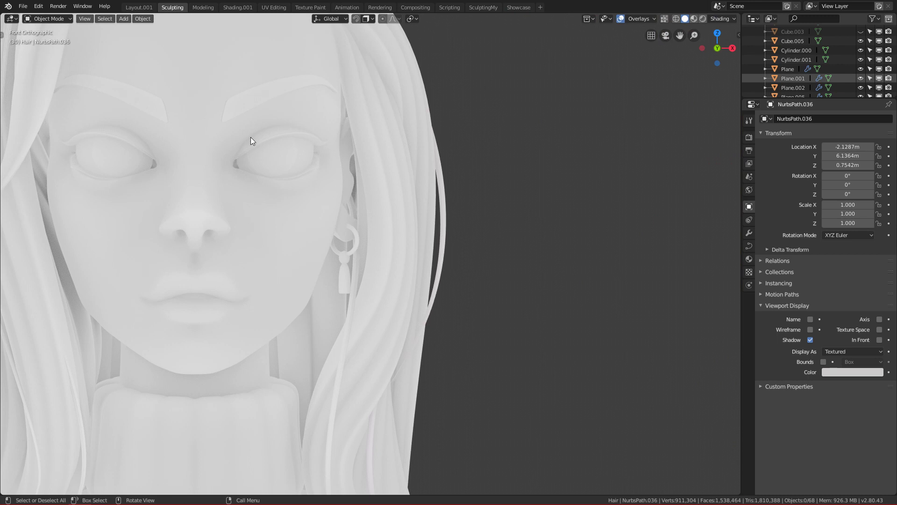
- Orbit around the white bust's face, zoom on the eye, and select the eye then face mesh
left_click_drag(225, 244, 344, 274, "alt")
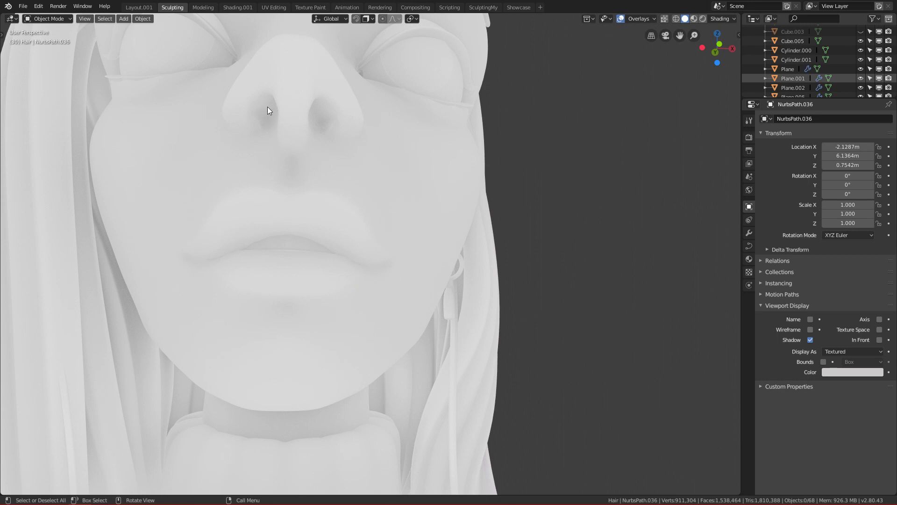
left_click_drag(261, 117, 306, 169, "alt")
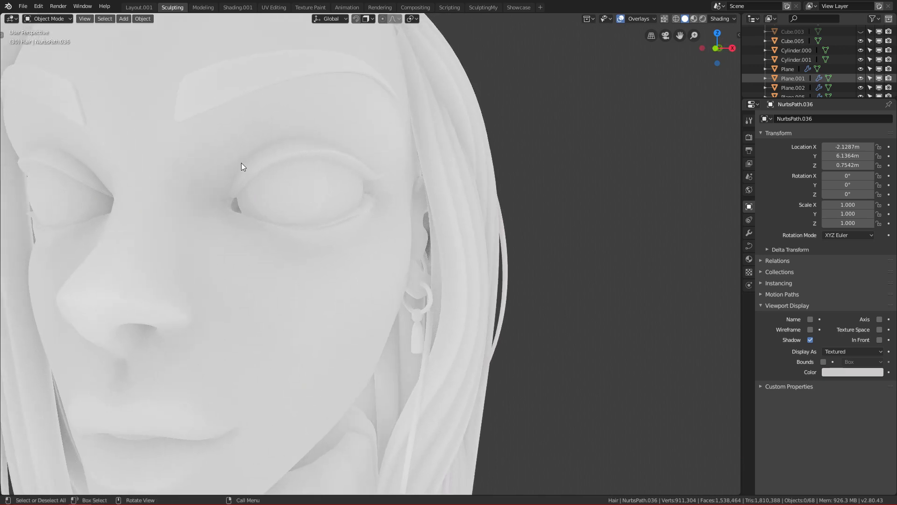
left_click_drag(250, 191, 344, 164, "alt")
scroll(376, 288, "down", 5)
scroll(377, 302, "up", 7)
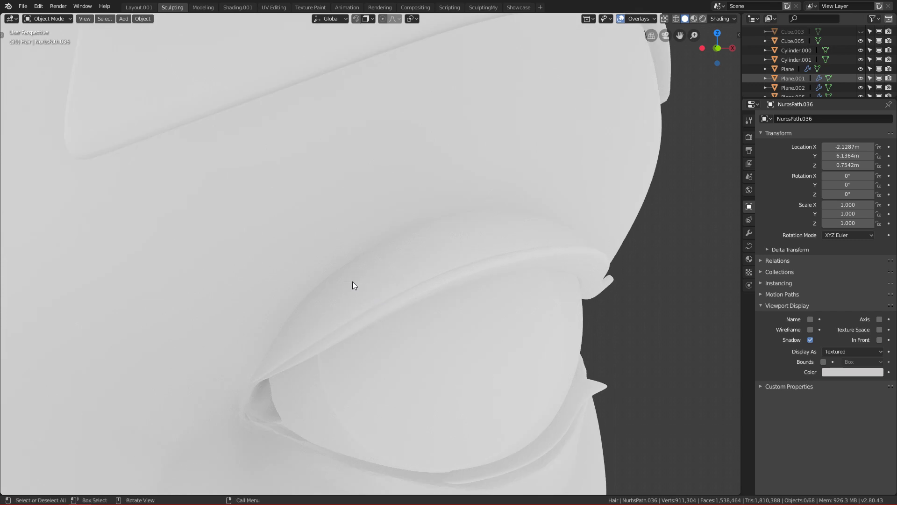
left_click(355, 291)
left_click(246, 316)
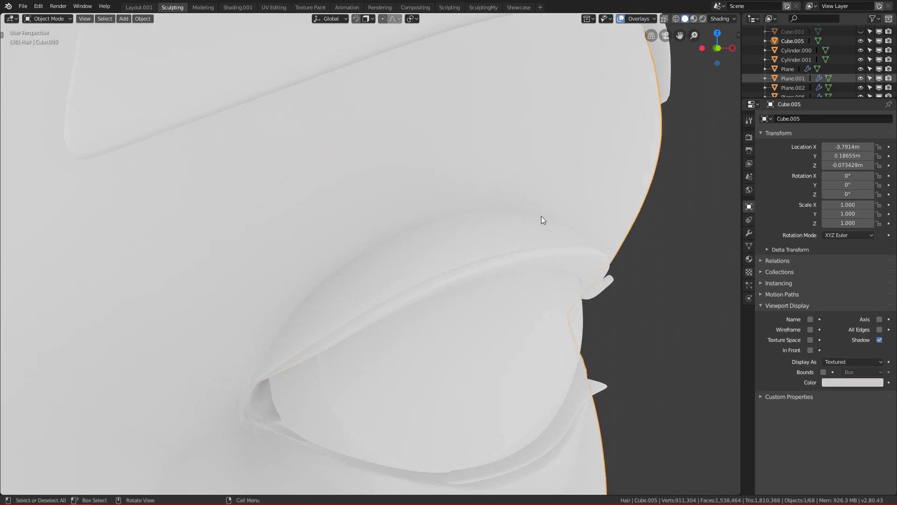
scroll(514, 209, "down", 6)
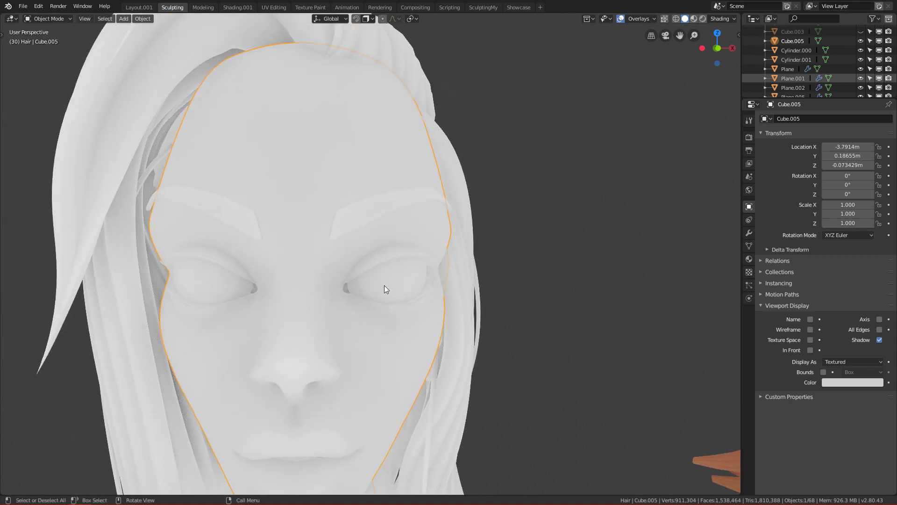
- Return to front view, zoom out to frame both busts, and deselect everything
key("KP_1")
scroll(389, 310, "down", 1)
left_click_drag(414, 340, 398, 277, "alt+shift")
middle_click_drag(503, 298, 433, 301, "shift")
left_click_drag(436, 369, 393, 321, "ctrl+alt")
key("alt+a")
left_click_drag(461, 335, 474, 344, "ctrl+alt")
middle_click_drag(475, 343, 439, 366, "shift")
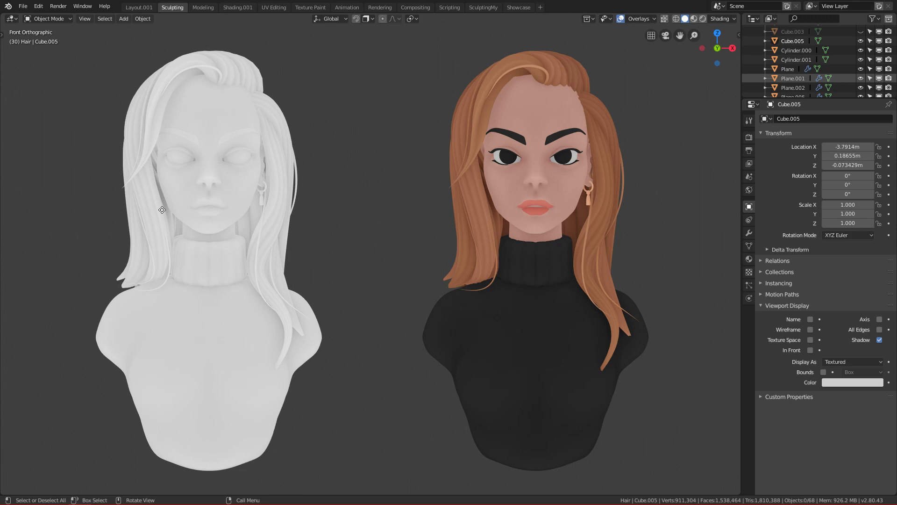
- Enable Shadow in the viewport shading options so both busts cast shadows
left_click(720, 19)
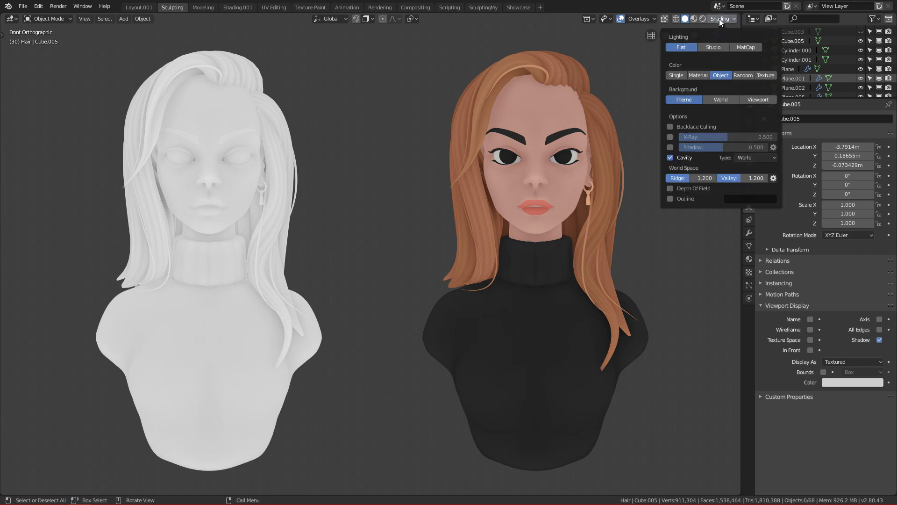
left_click(671, 147)
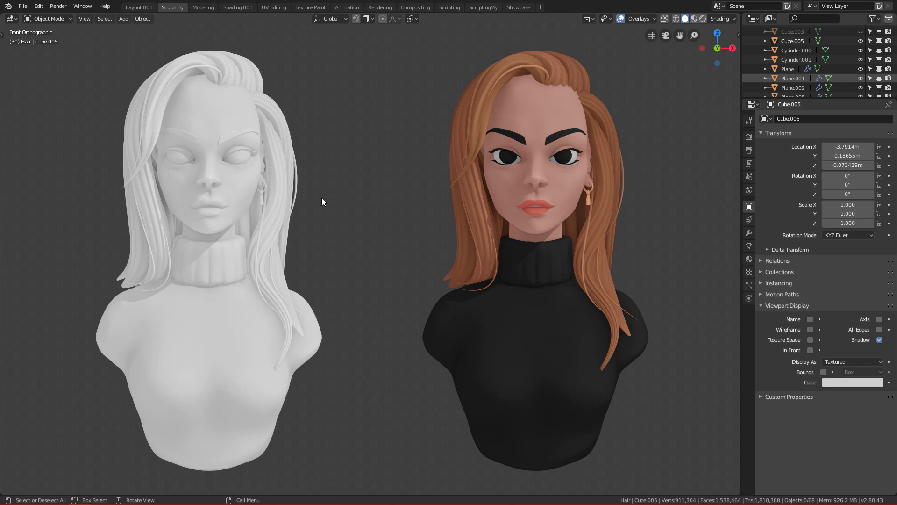
left_click_drag(273, 266, 269, 279, "ctrl+alt")
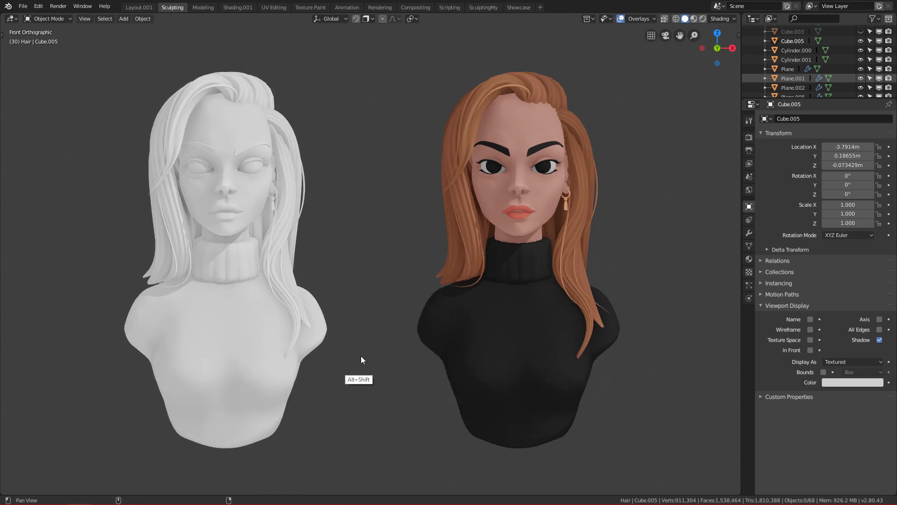
middle_click_drag(464, 312, 419, 322, "alt")
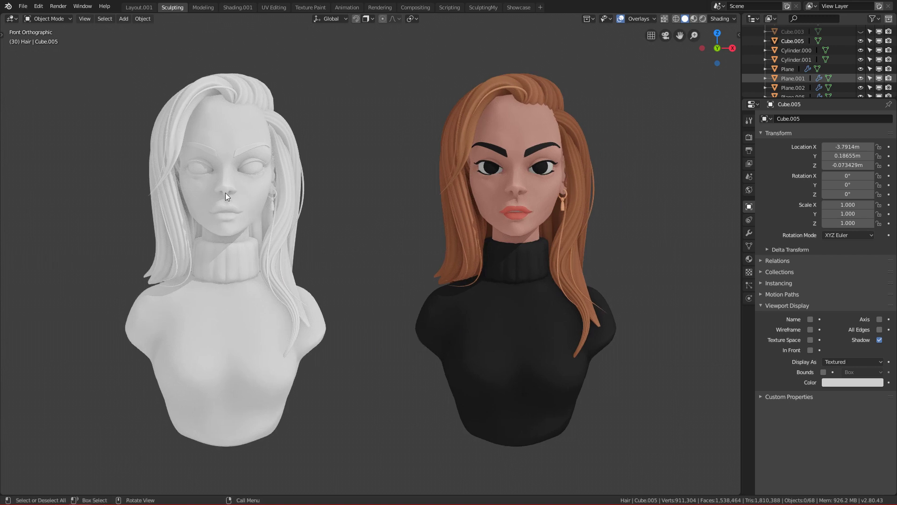
- Box-select all the white bust's parts, then deselect them with Alt+A
left_click_drag(111, 76, 101, 248)
left_click_drag(110, 61, 341, 465)
key("alt+a")
- Select the white bust's body object, leaving its position unchanged
left_click(247, 378)
left_click_drag(507, 392, 588, 350, "alt+shift")
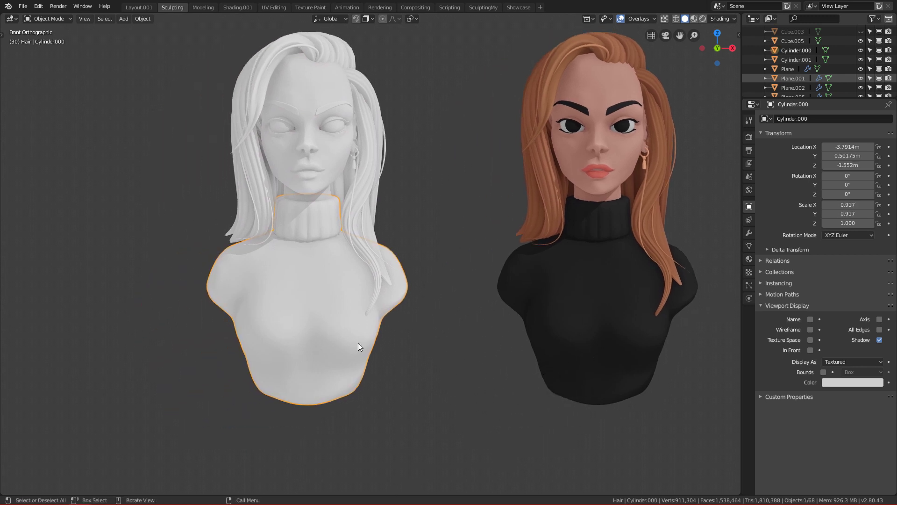
left_click_drag(362, 346, 373, 317, "ctrl+alt")
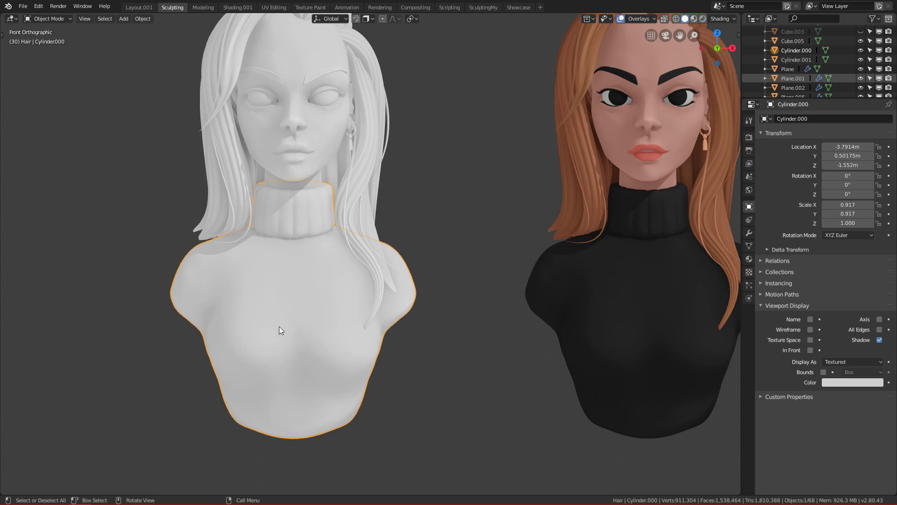
key("g")
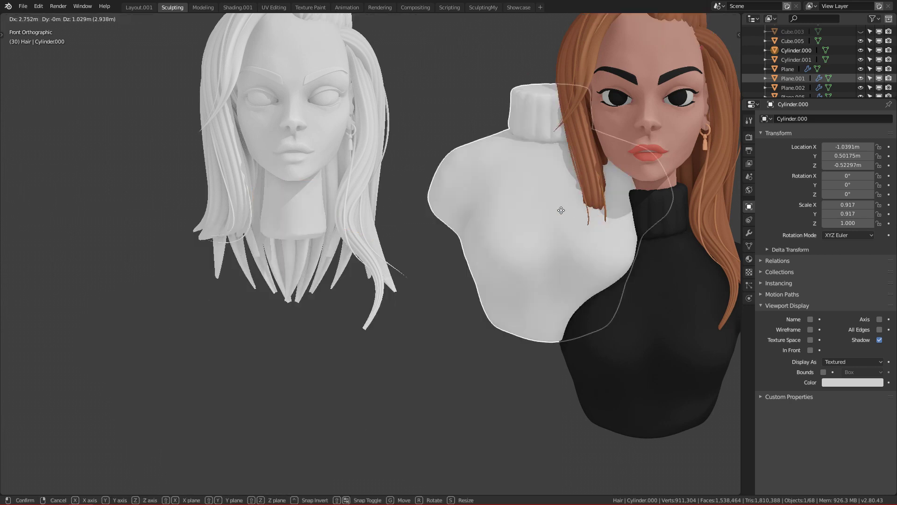
right_click(561, 211)
left_click_drag(495, 382, 442, 400, "alt+shift")
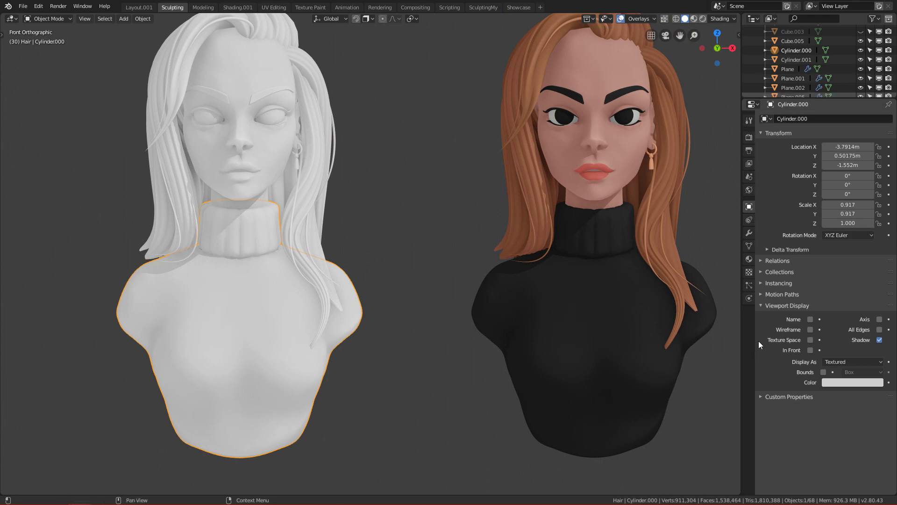
- Show the body's Viewport Display settings in Object Properties
left_click(752, 104)
left_click(757, 106)
left_click(790, 305)
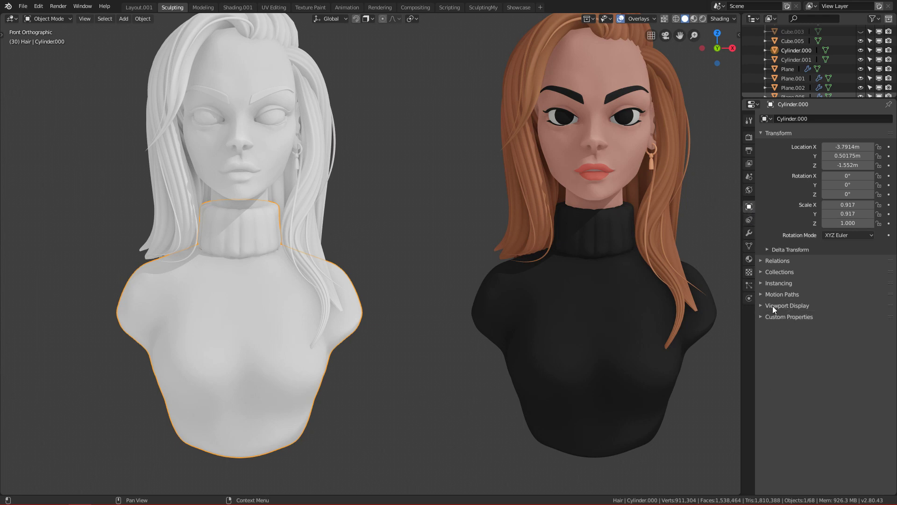
left_click(773, 306)
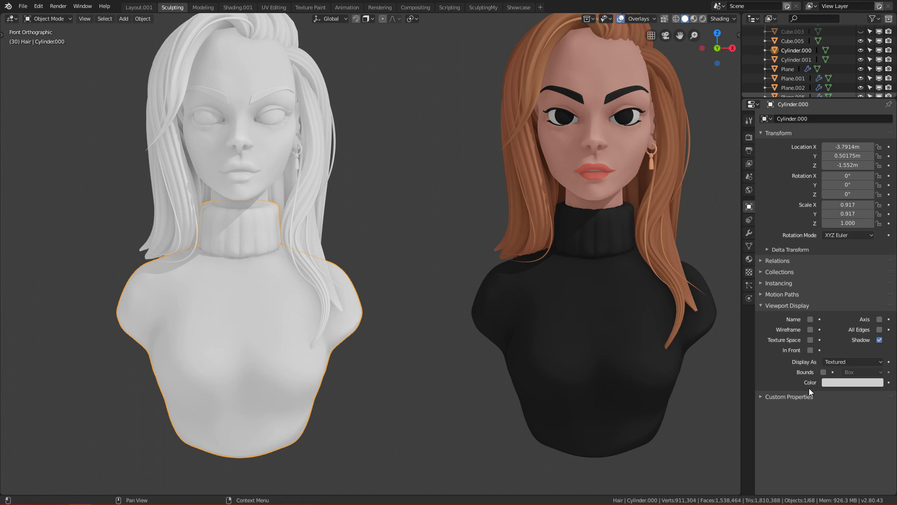
- Try colours for the body's display colour, settling on a near-black maroon
left_click(834, 383)
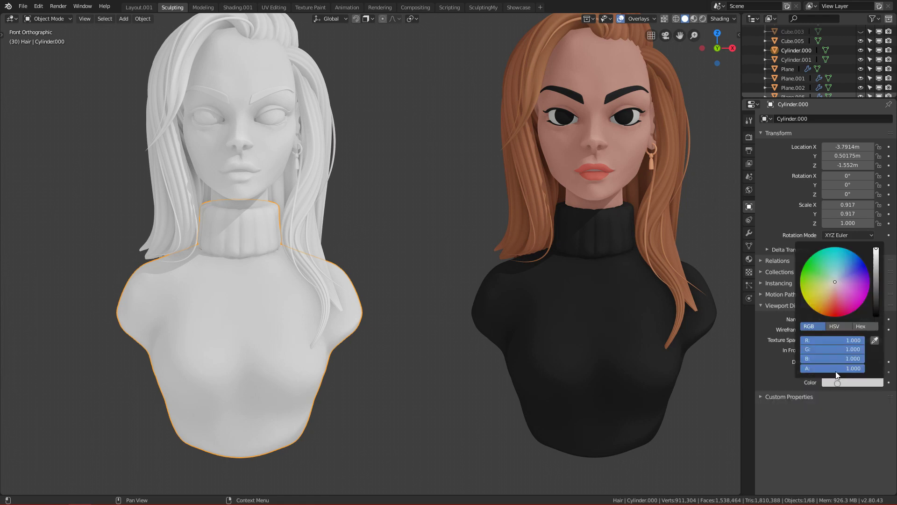
left_click_drag(866, 288, 832, 295)
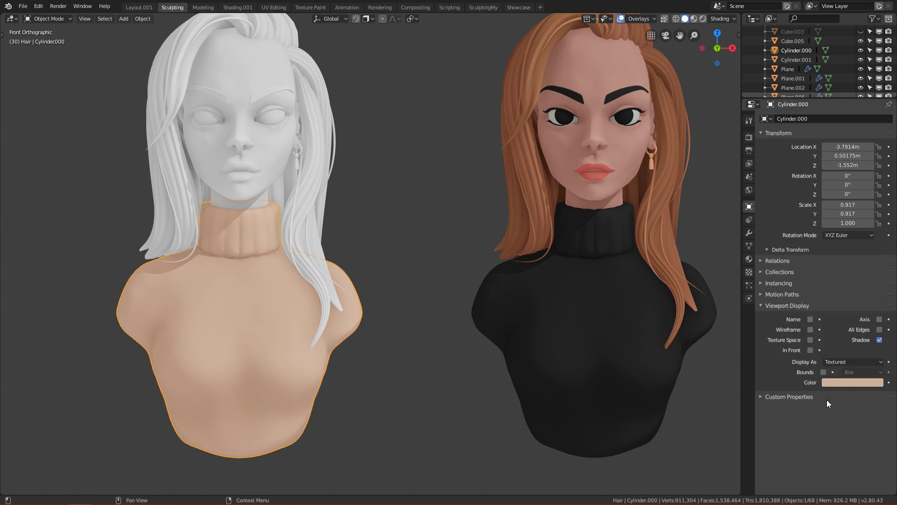
left_click(835, 383)
left_click_drag(876, 295, 878, 309)
left_click(838, 301)
mouse_move(878, 314)
left_mouse_down()
mouse_move(881, 323)
mouse_move(878, 309)
left_mouse_up()
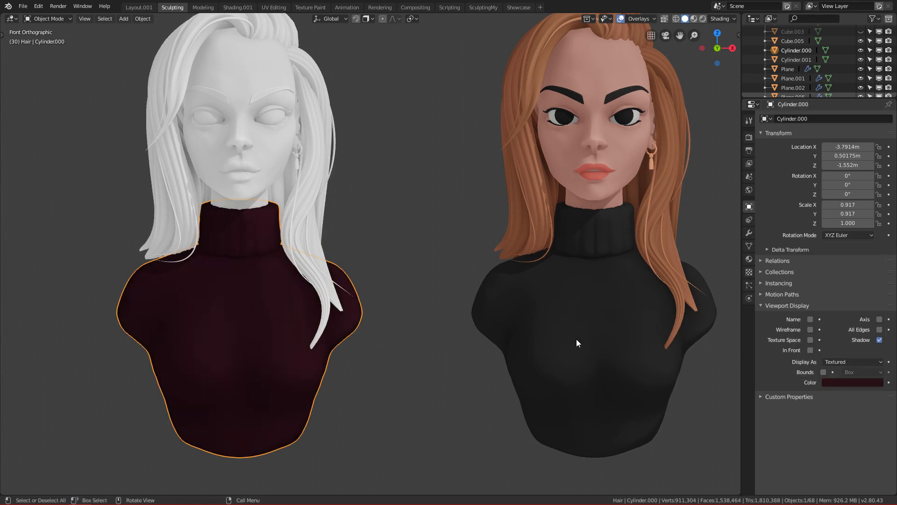
- Refine the body to deep maroon (about R 0.044, G 0.006, B 0.009) and select the face mesh
left_click_drag(488, 380, 528, 387, "alt+shift")
left_click(862, 383)
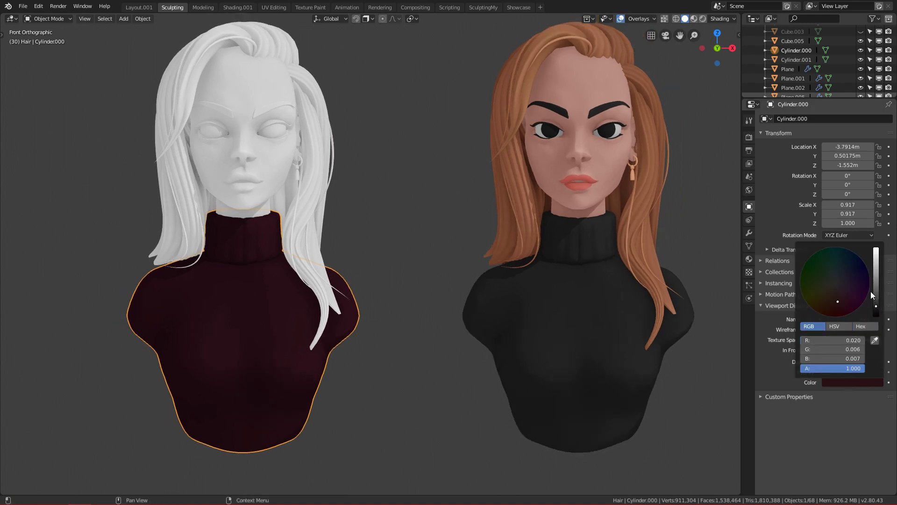
scroll(834, 288, "up", 5)
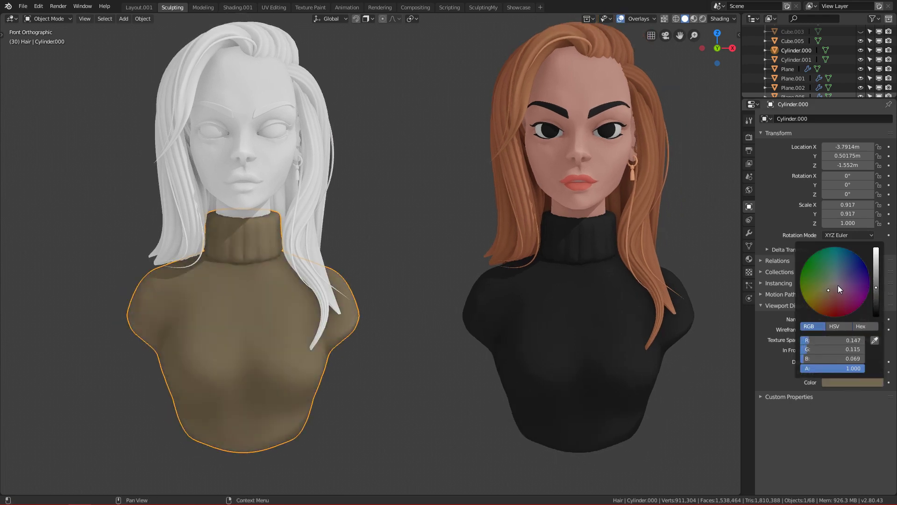
left_click_drag(831, 299, 876, 299)
left_click(876, 304)
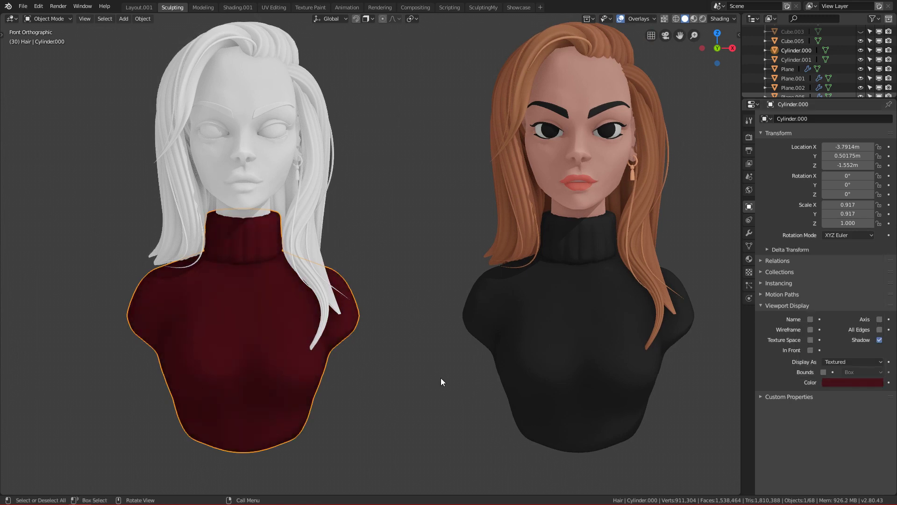
left_click(248, 187)
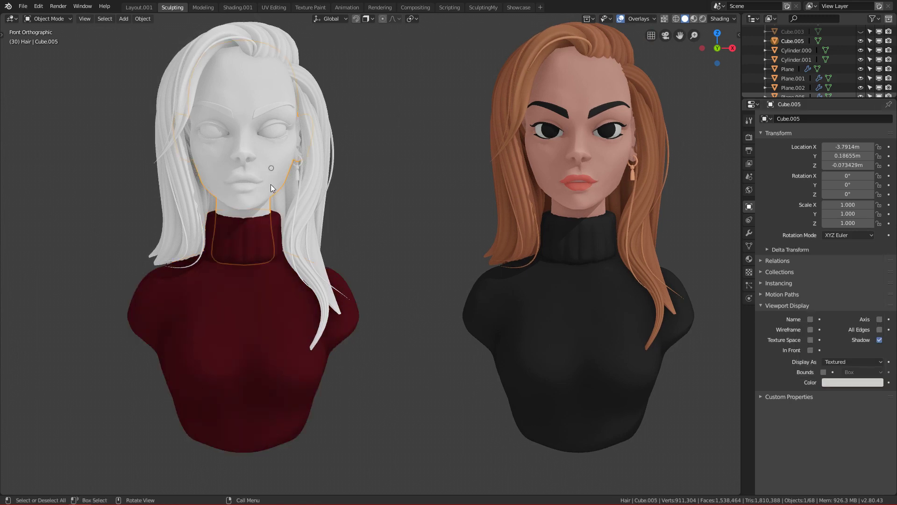
- Set the face mesh's viewport display colour to pale yellow
left_click(833, 382)
left_click_drag(831, 286, 829, 298)
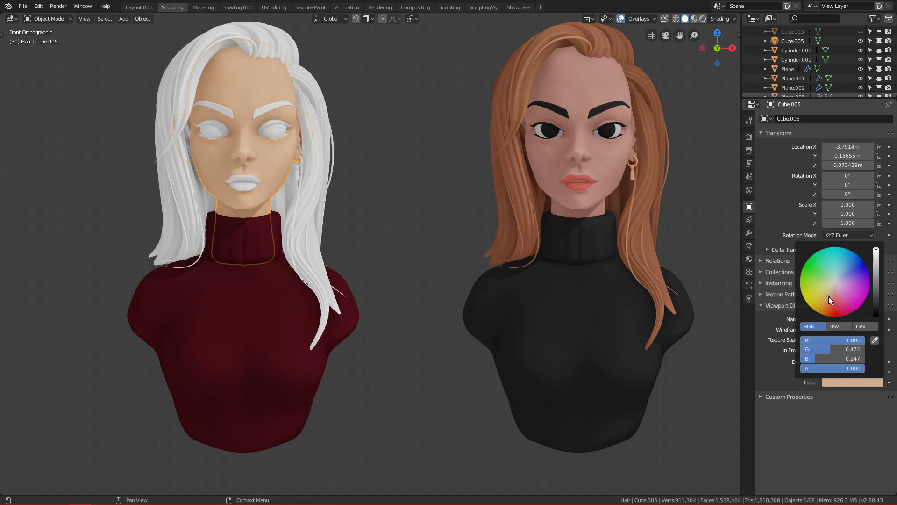
left_click_drag(873, 296, 864, 227)
left_click_drag(827, 307, 824, 295)
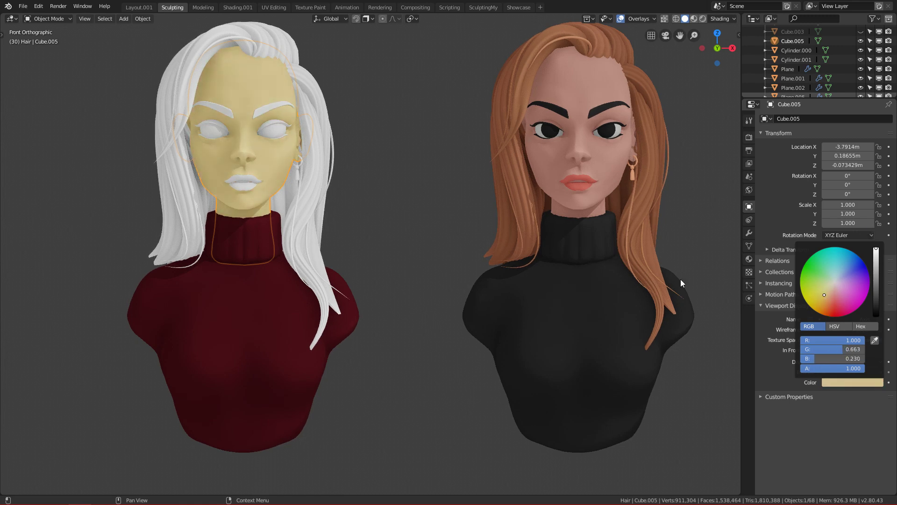
- Select the eyebrows and colour them dark red-brown (about R 0.055, G 0.024, B 0.011)
left_click(194, 58)
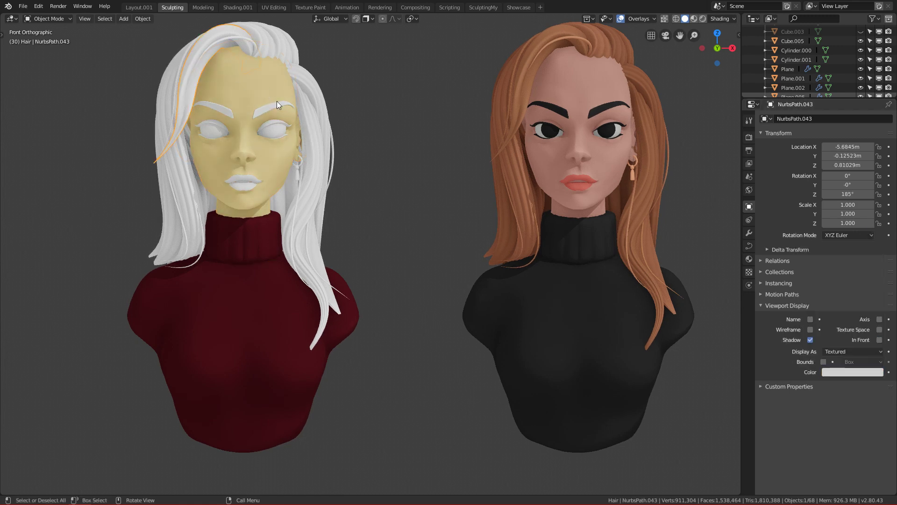
left_click(259, 122)
left_click(262, 112)
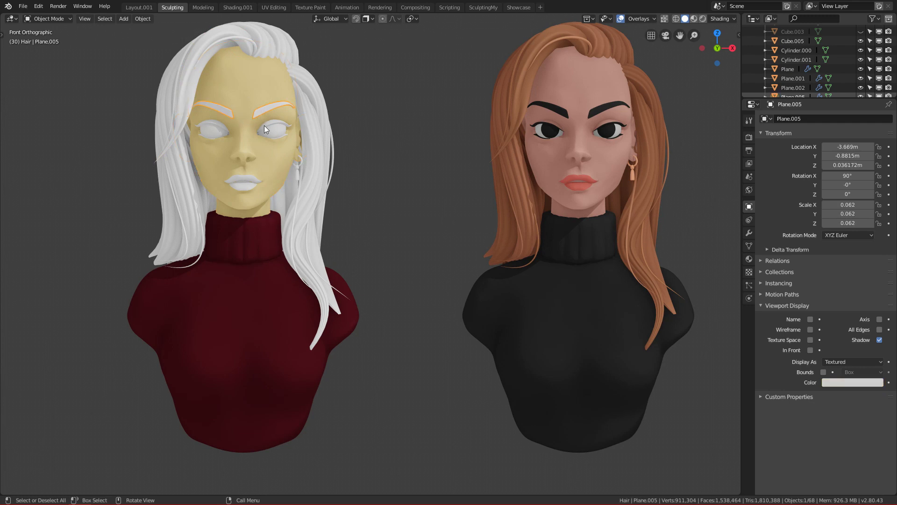
left_click(857, 383)
left_click_drag(832, 302, 831, 305)
left_click(876, 299)
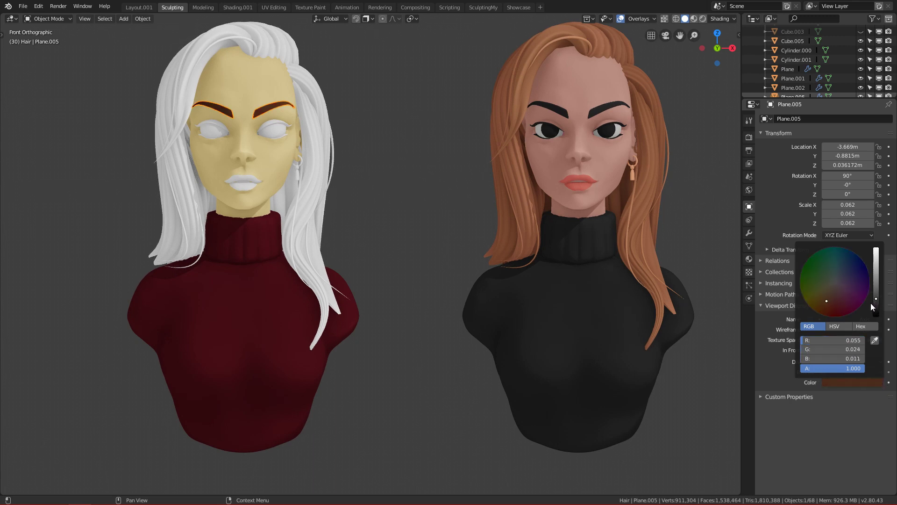
left_click(415, 172)
- Select the left bust's eyeball and set its display colour to pale blue
left_click(218, 136)
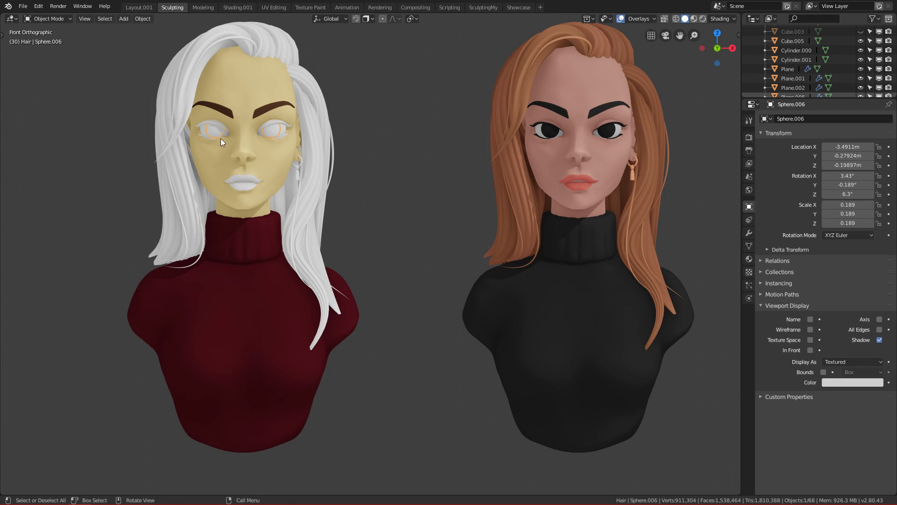
left_click(840, 382)
left_click_drag(824, 300, 839, 263)
left_click(857, 382)
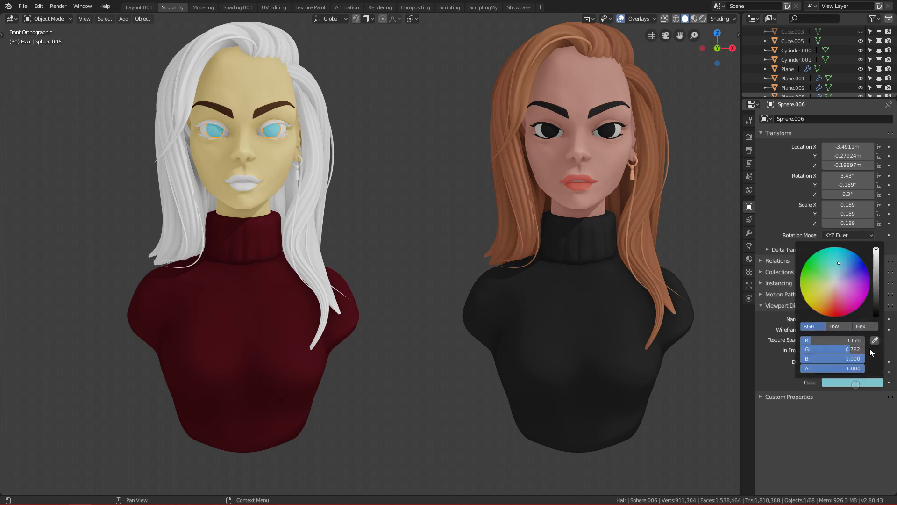
left_click_drag(877, 284, 840, 268)
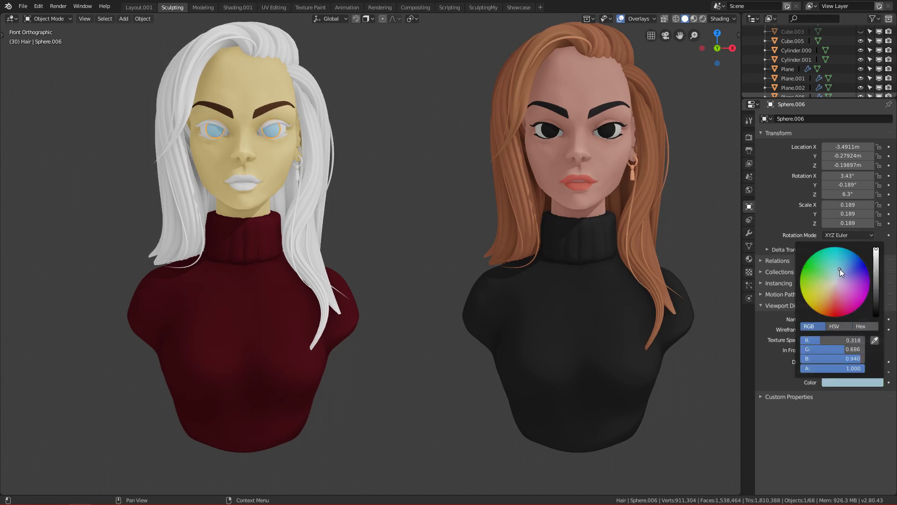
- Give the other eye part, Sphere.005, a tan orange display colour (R 1.000, G 0.523, B 0.224)
left_click(271, 128)
left_click_drag(265, 160, 216, 117, "ctrl+alt")
left_click_drag(216, 117, 455, 373, "alt+shift")
left_click(365, 196)
left_click(367, 199)
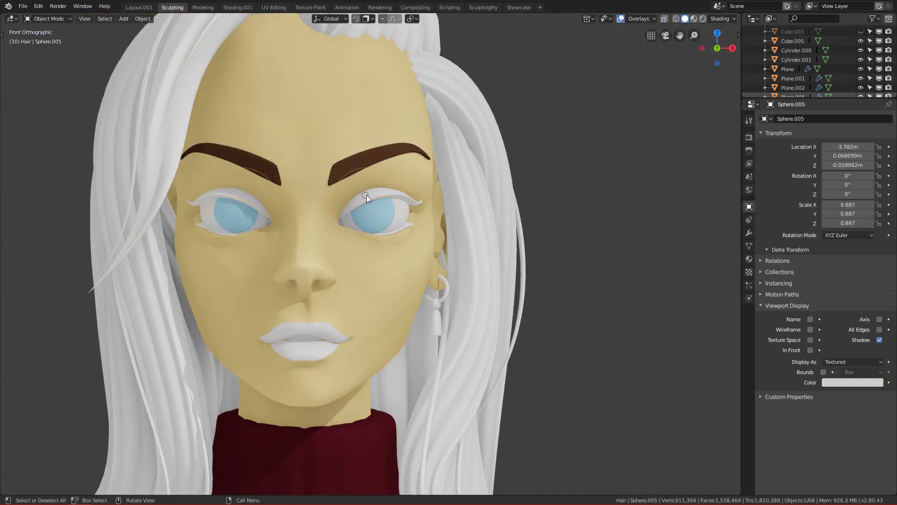
left_click_drag(428, 198, 508, 290, "ctrl+alt")
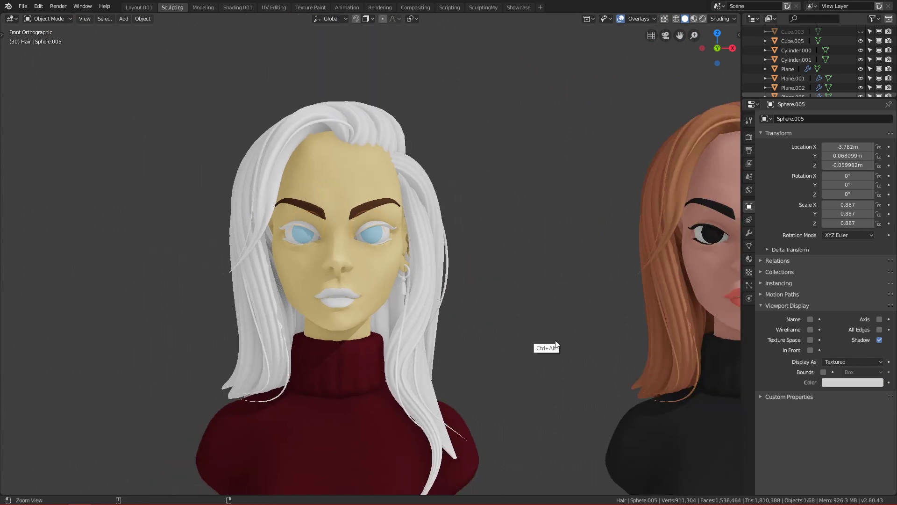
left_click_drag(545, 337, 422, 263, "alt+shift")
left_click_drag(429, 311, 344, 287, "alt+shift")
left_click(838, 383)
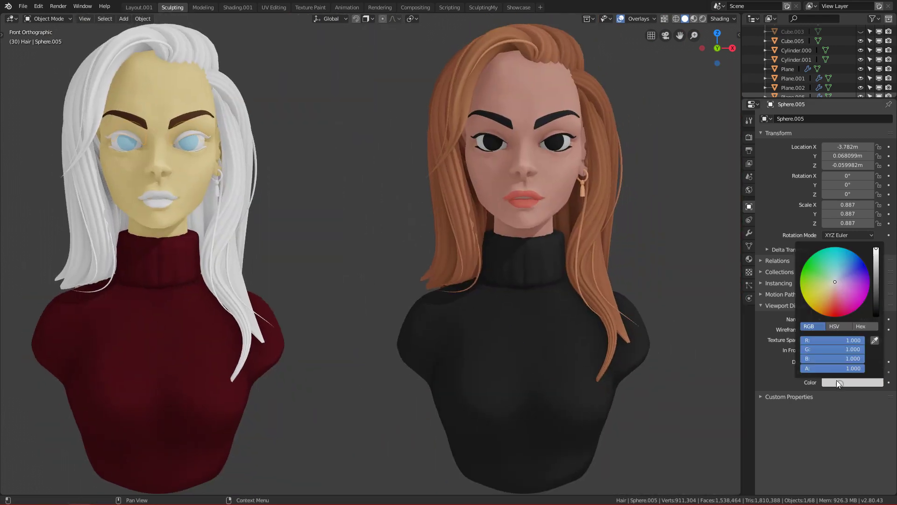
left_click_drag(824, 309, 827, 300)
left_click(203, 148)
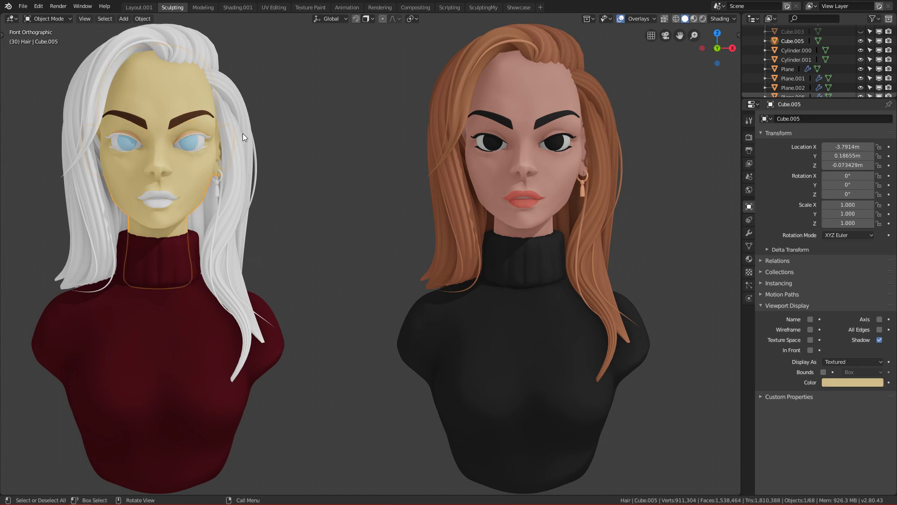
- Tint hair strand NurbsPath.026 peach (about R 0.593, G 0.349, B 0.245)
left_click(218, 193)
left_click(217, 192)
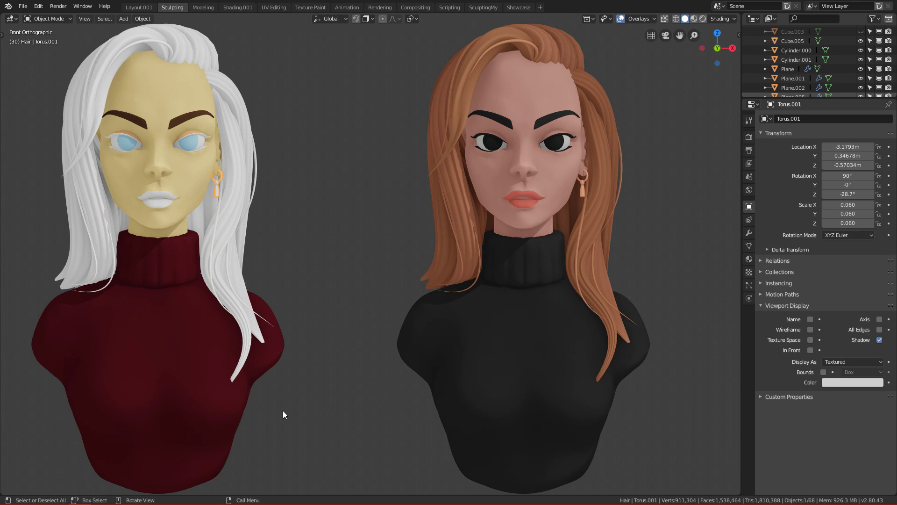
left_click_drag(485, 308, 497, 330, "ctrl+alt")
mouse_move(498, 334)
middle_mouse_down("shift")
mouse_move(485, 335)
mouse_move(511, 336)
middle_mouse_up("shift")
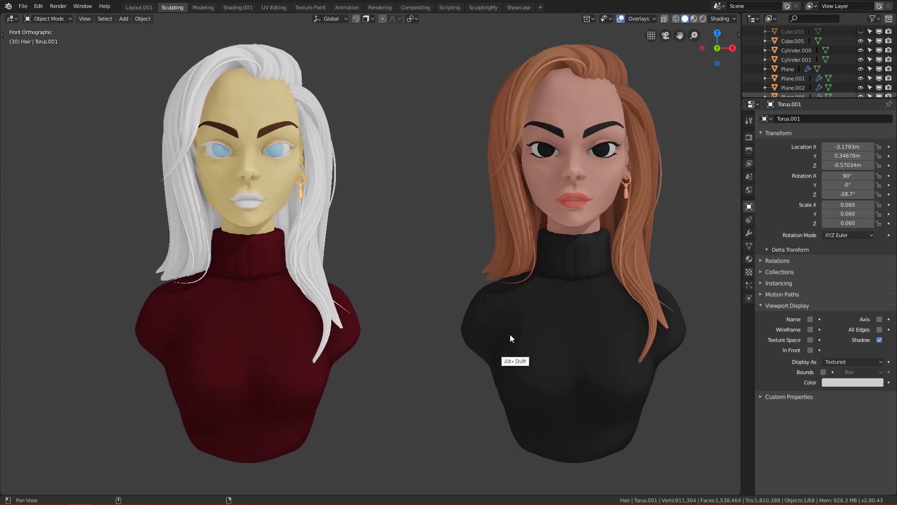
left_click(308, 216)
left_click(841, 372)
left_click_drag(835, 296, 870, 253)
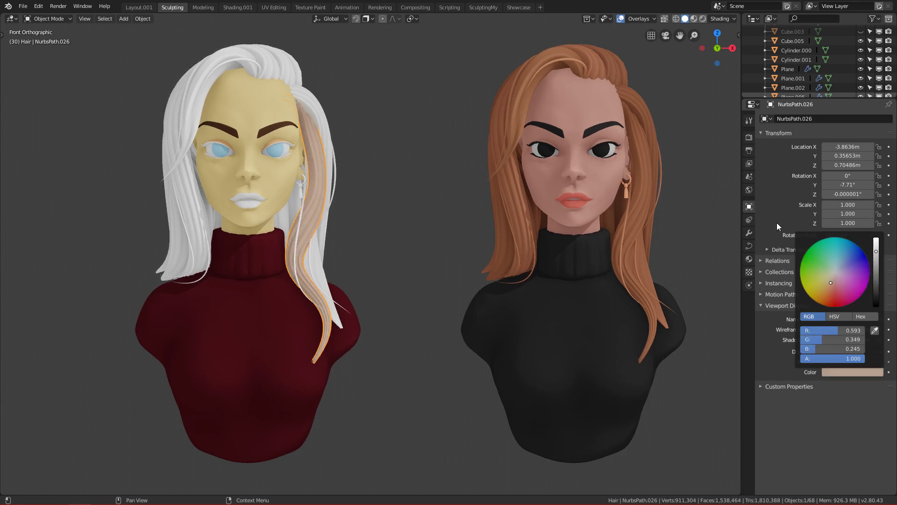
- Turn three strands along the top of the white hair pink
left_click(245, 44)
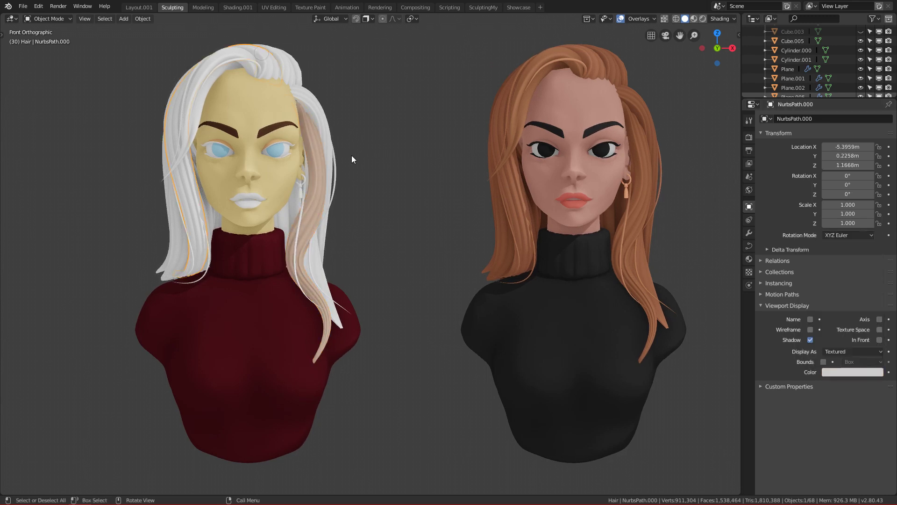
left_click(847, 371)
left_click_drag(839, 287, 838, 283)
left_click(287, 66)
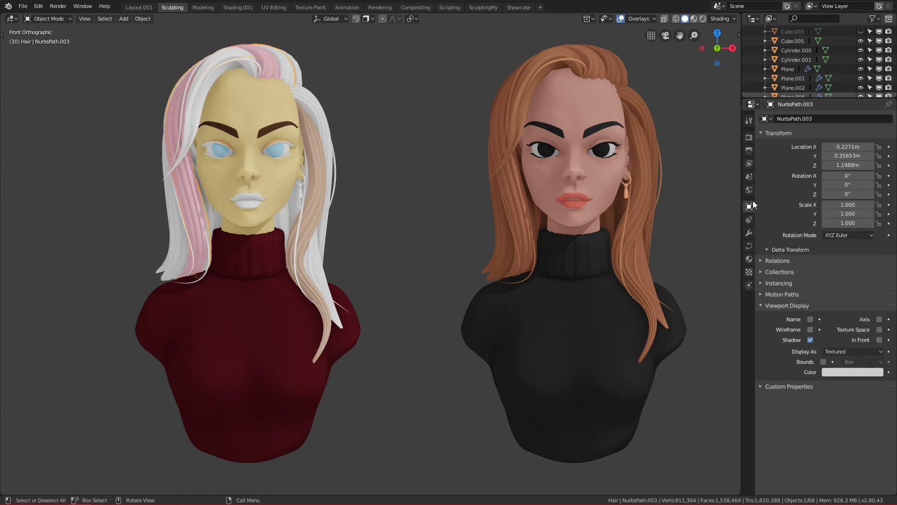
left_click(847, 373)
left_click(832, 284)
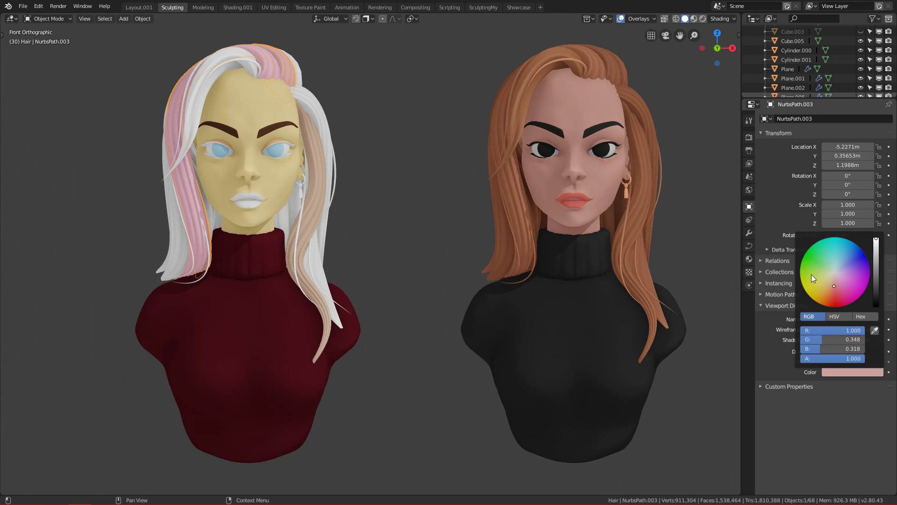
left_click(303, 89)
left_click(846, 369)
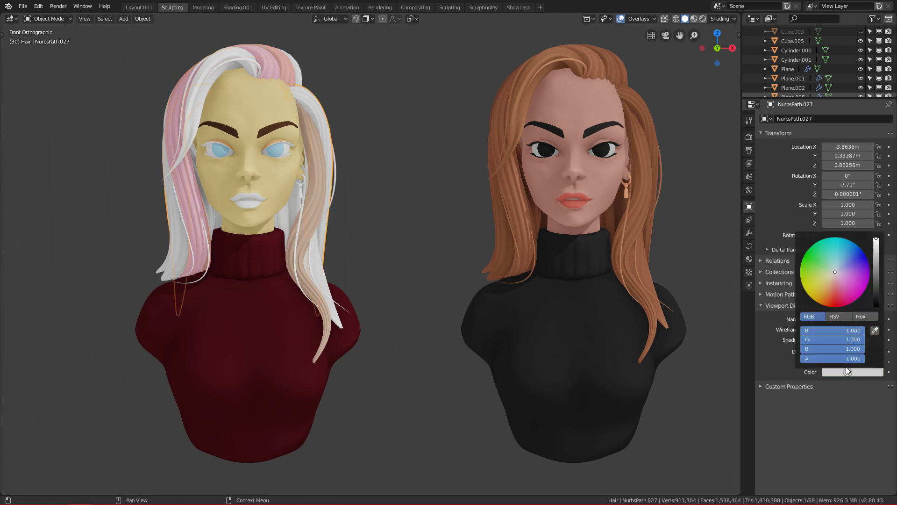
left_click(831, 285)
- Colour three more strands pinkish beige, salmon pink and light pink
left_click(232, 67)
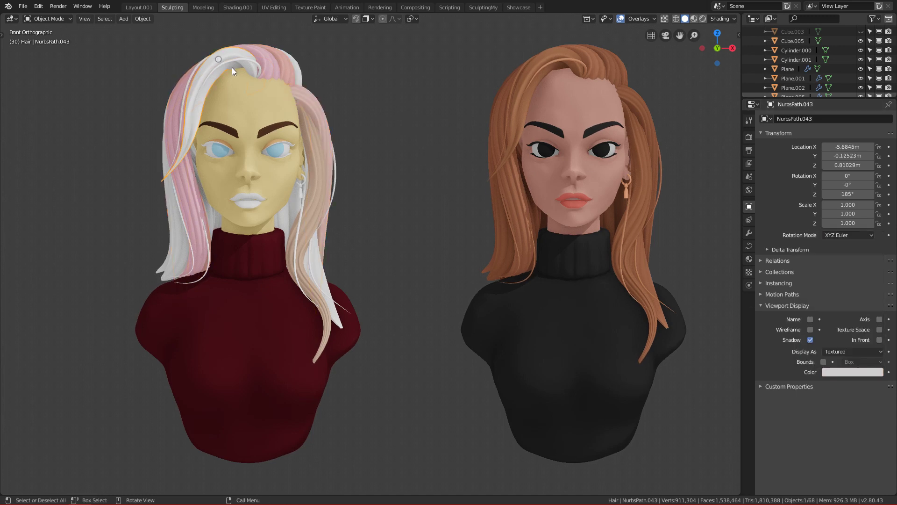
left_click(841, 371)
left_click_drag(827, 294, 835, 282)
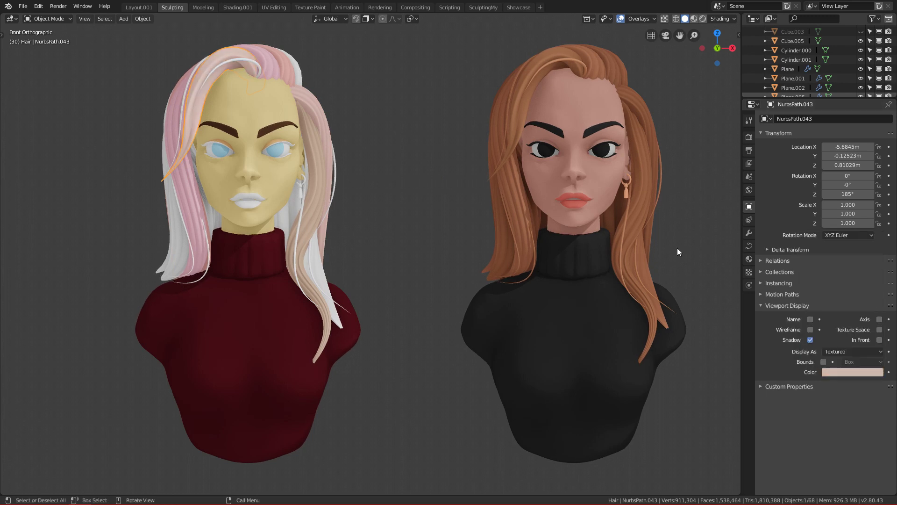
left_click(315, 260)
left_click(846, 372)
left_click_drag(838, 299, 835, 287)
left_click(163, 214)
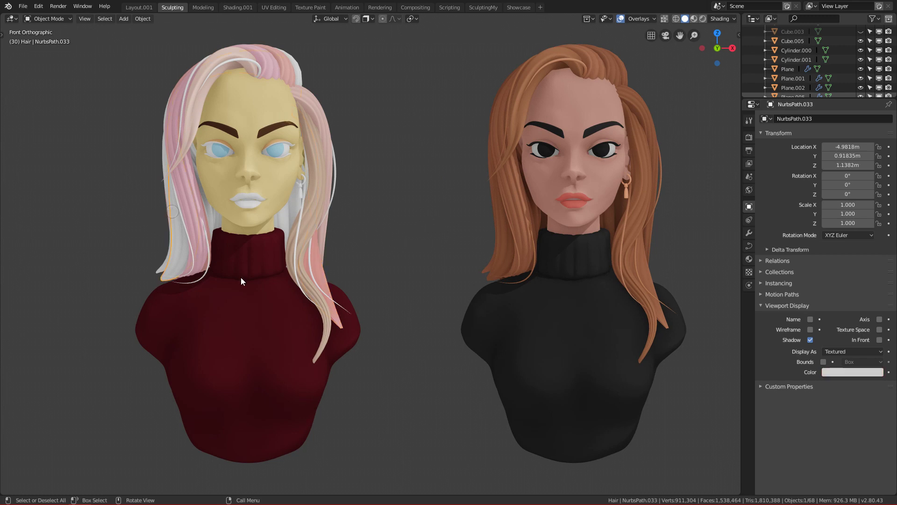
left_click(847, 372)
left_click(836, 288)
left_click_drag(836, 290, 835, 287)
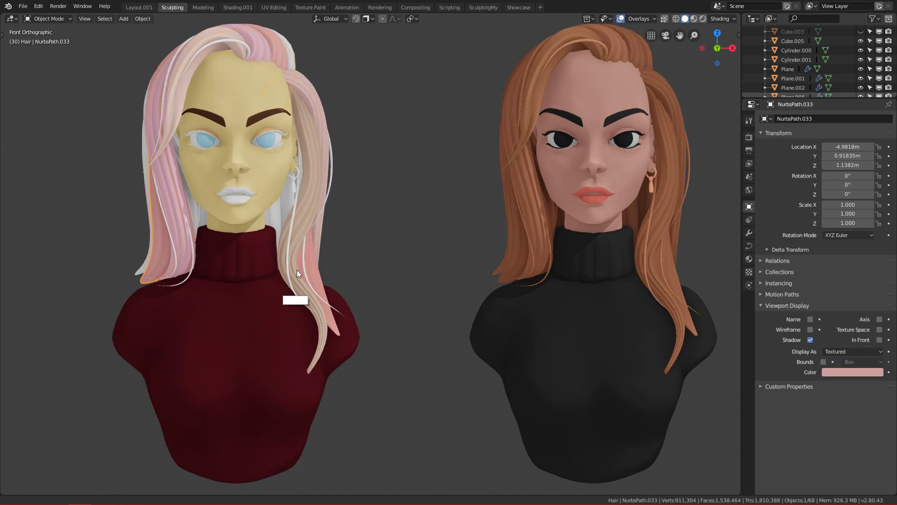
scroll(296, 275, "up", 4)
left_click(236, 141)
left_click_drag(463, 287, 427, 272, "ctrl+alt")
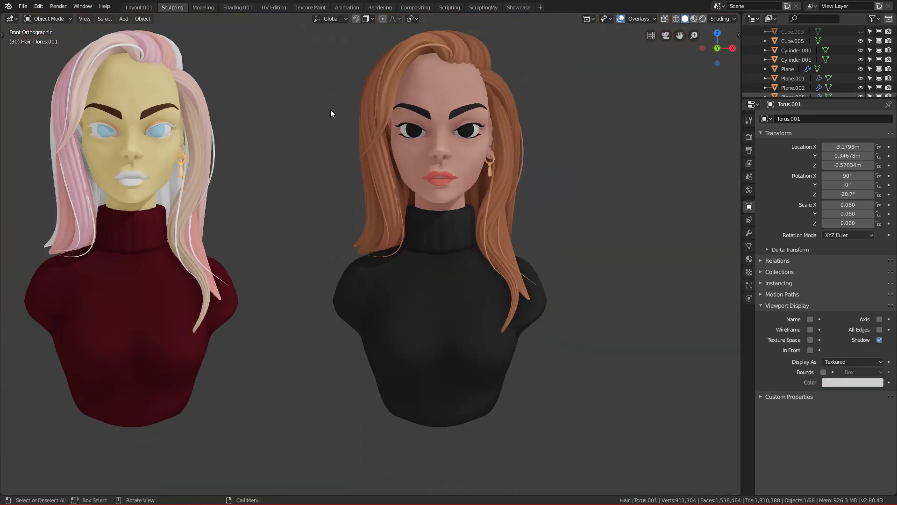
- Box-select the right bust's parts and deselect them with Alt+A
left_click_drag(344, 203, 336, 228, "alt+shift")
left_click_drag(447, 295, 469, 317, "ctrl+alt")
left_click_drag(295, 73, 580, 448)
key("alt+a")
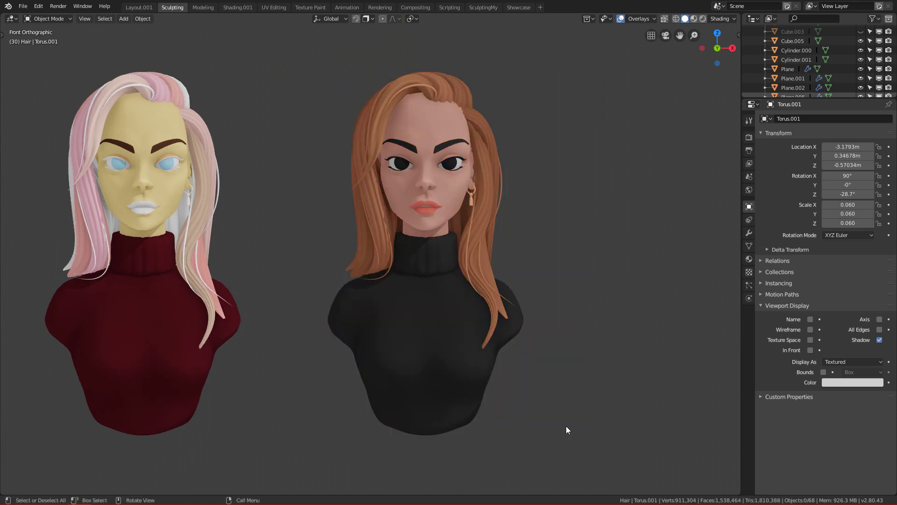
key("b")
left_click_drag(310, 84, 568, 435)
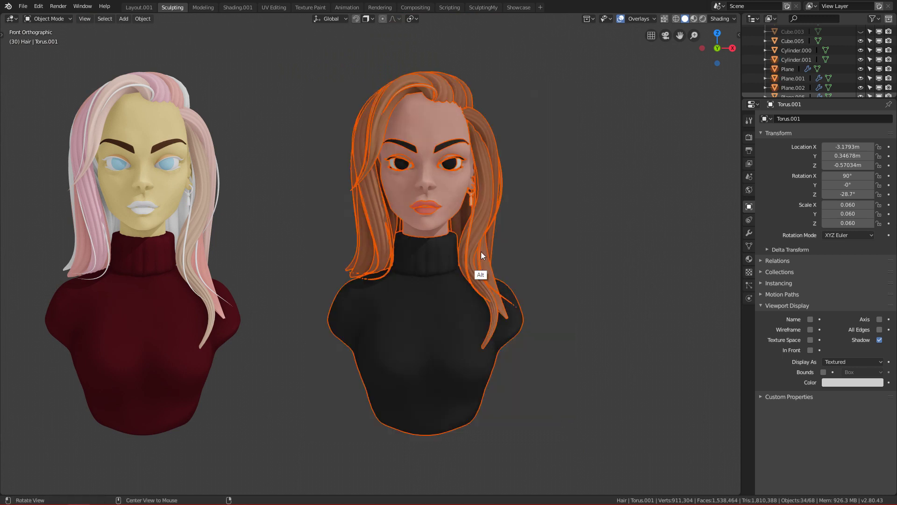
key("alt+a")
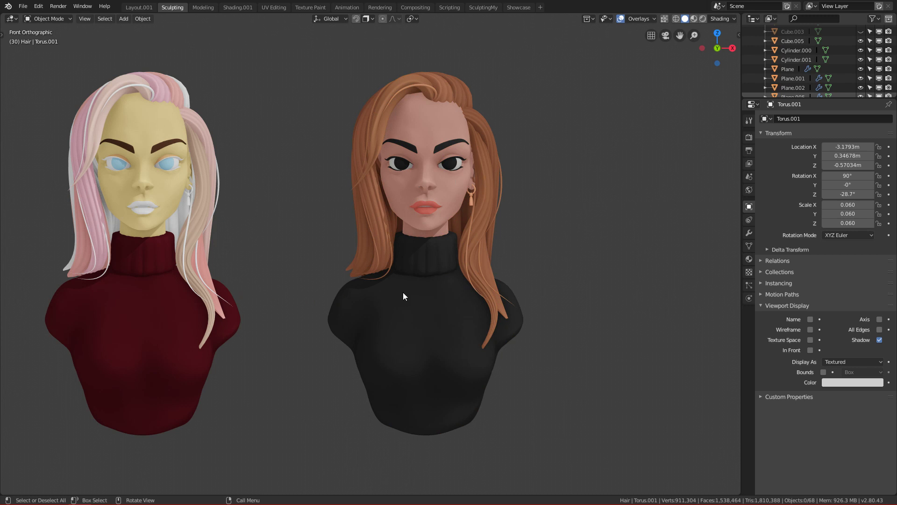
- Select the left bust's red sweater body (Cylinder.000) and region-zoom onto the busts
left_click_drag(254, 299, 313, 308, "alt+shift")
left_click_drag(319, 396, 330, 410, "alt+shift")
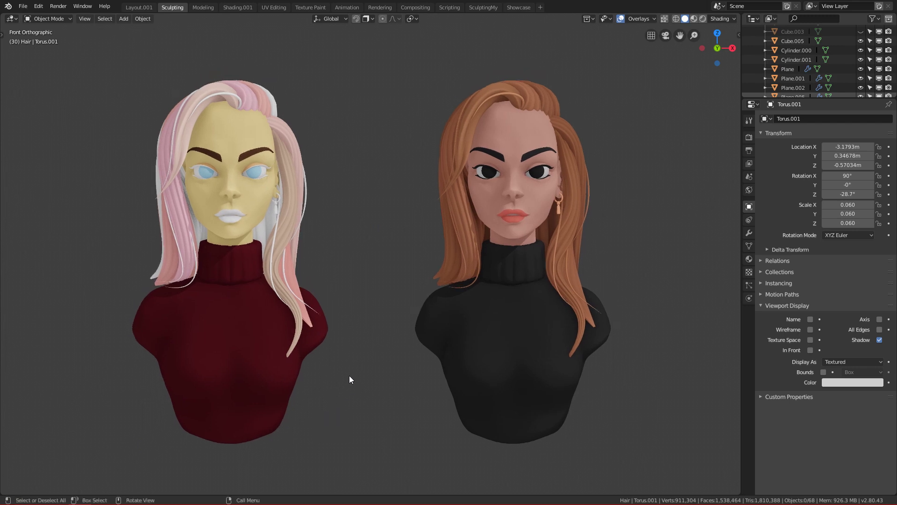
left_click(234, 372)
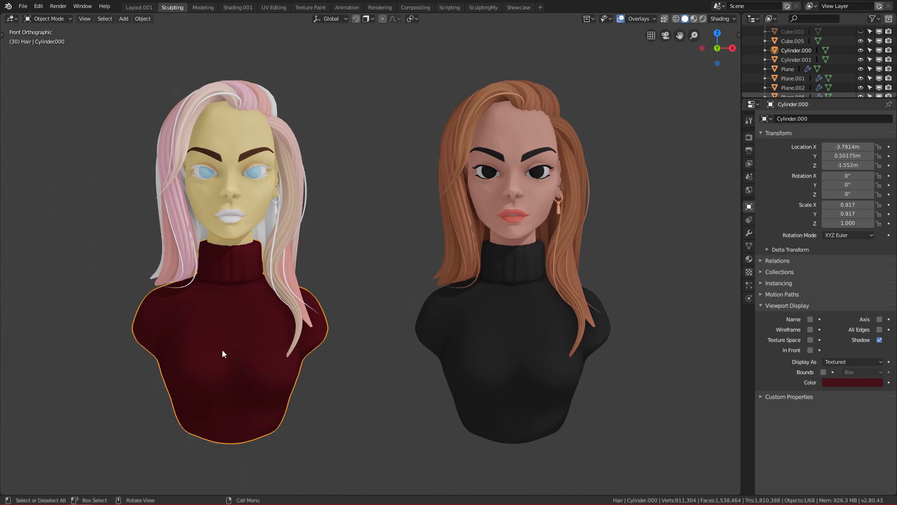
left_click_drag(481, 428, 353, 420, "alt+shift")
key("shift+b")
left_click_drag(271, 68, 565, 442)
left_click_drag(451, 375, 489, 322, "ctrl+alt")
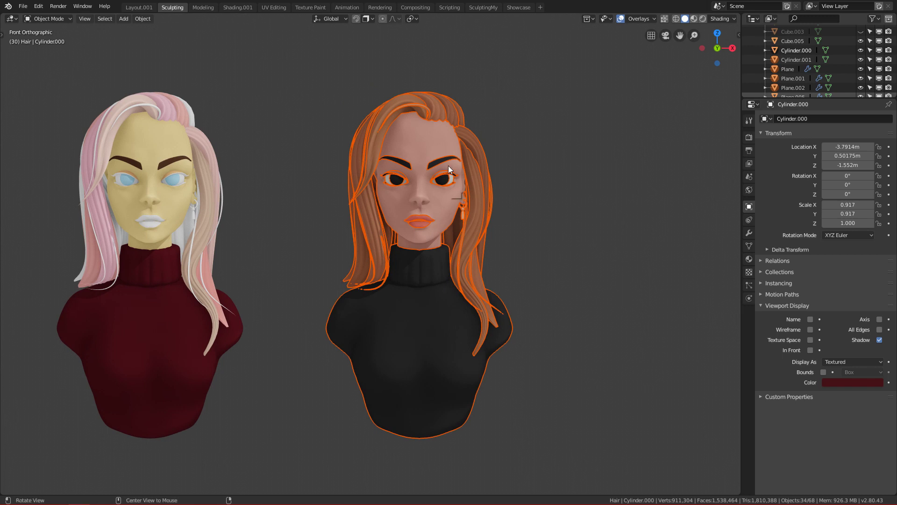
- Box-select and deselect the dark bust's parts, then show the sweater body's Material settings
key("alt+a")
key("b")
left_click_drag(313, 102, 517, 449)
key("b")
left_click_drag(310, 84, 476, 262)
left_click(527, 187)
left_click_drag(309, 79, 530, 436)
scroll(461, 302, "up", 2)
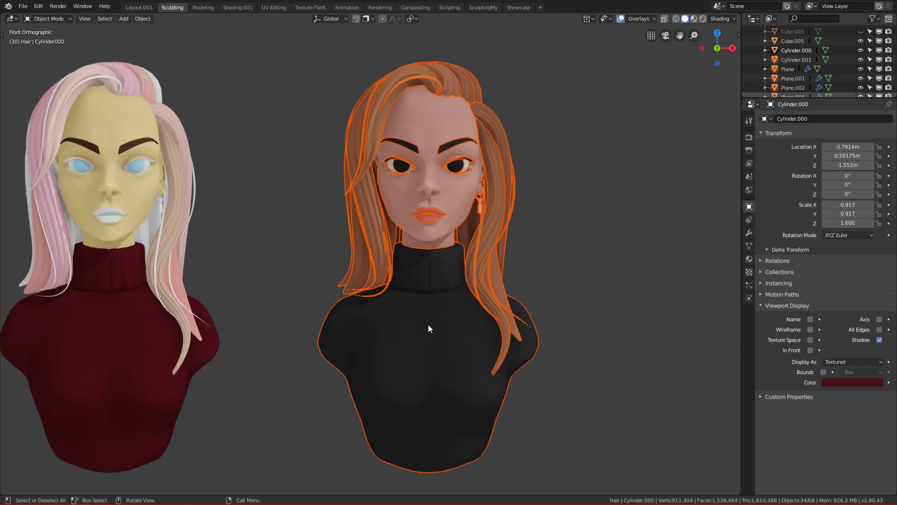
left_click_drag(292, 83, 506, 313, "ctrl")
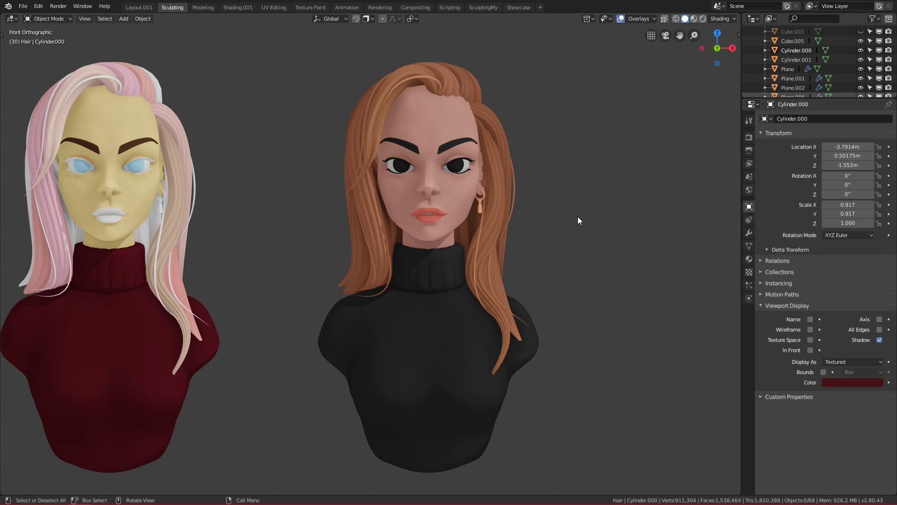
left_click(749, 258)
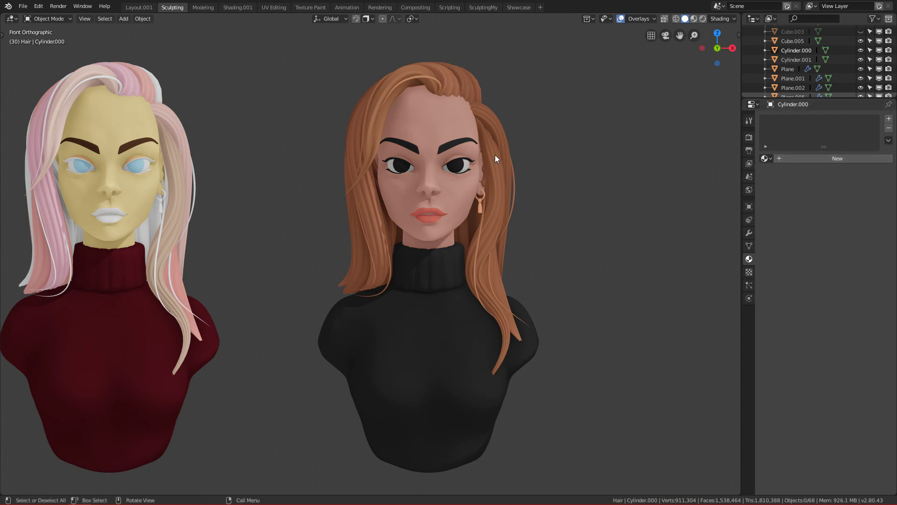
left_click_drag(538, 227, 534, 256, "ctrl+alt")
left_click_drag(297, 91, 534, 449)
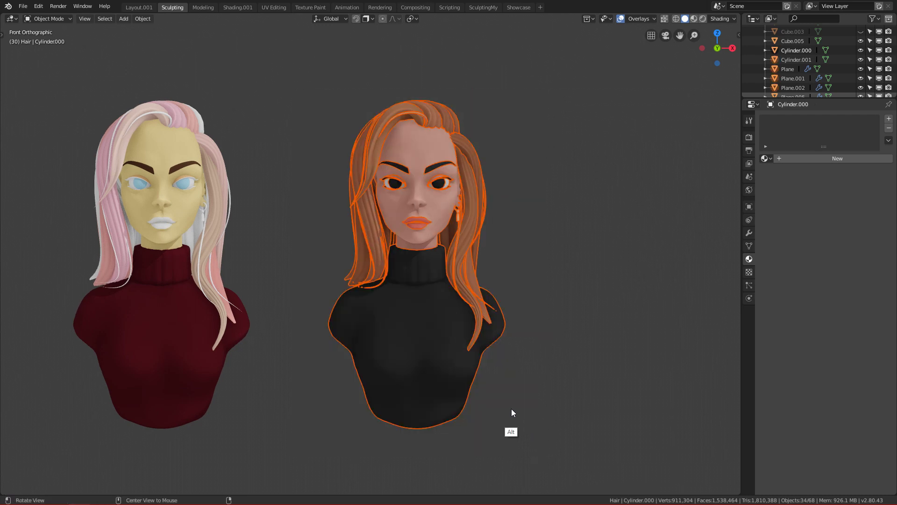
key("alt+a")
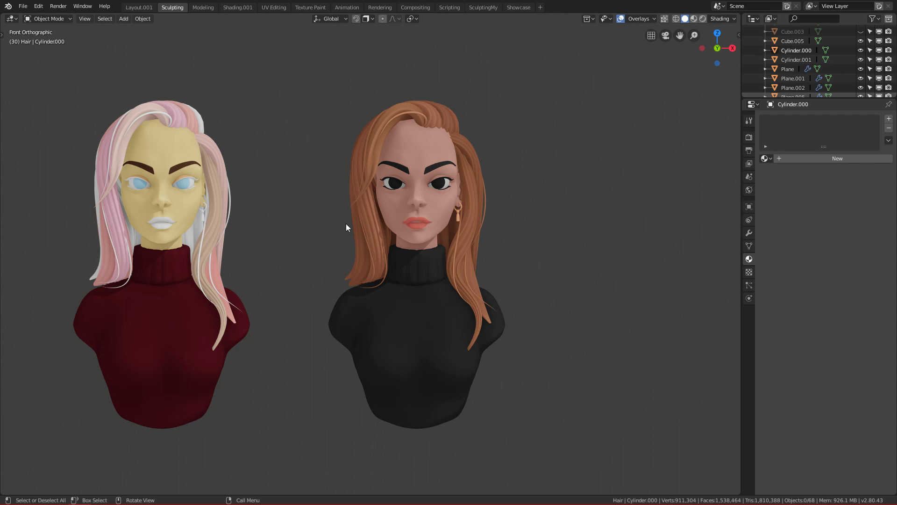
left_click_drag(488, 333, 504, 326, "alt+shift")
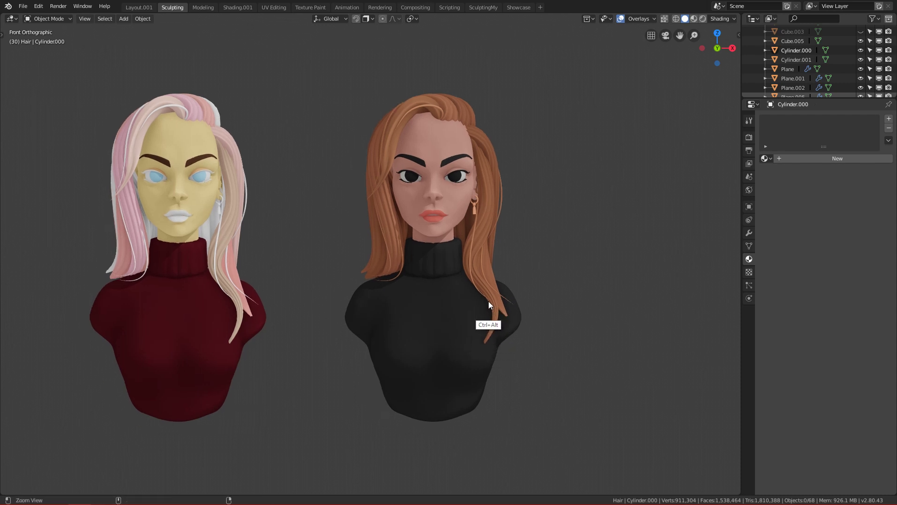
middle_click_drag(489, 320, 455, 379, "ctrl")
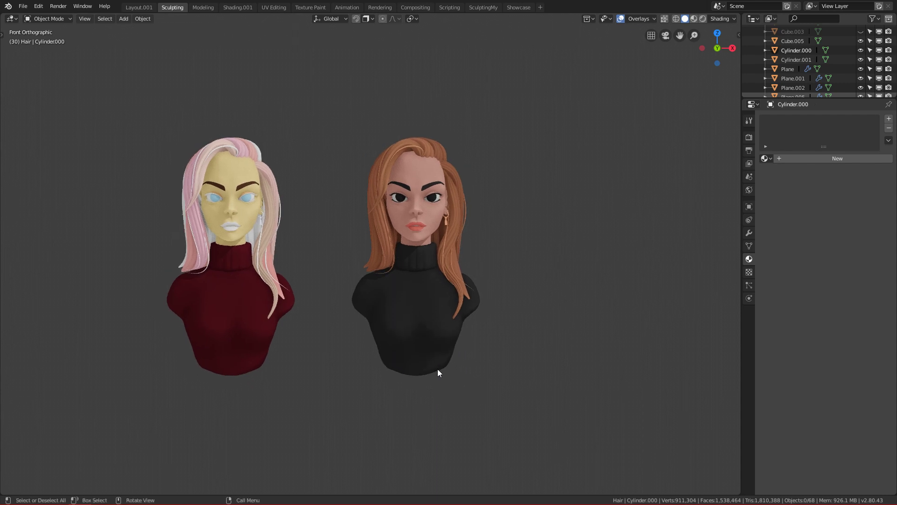
left_click_drag(84, 136, 313, 375)
left_click_drag(403, 363, 551, 362, "ctrl+alt")
middle_click_drag(553, 366, 590, 374, "ctrl")
middle_click_drag(587, 335, 548, 378, "ctrl")
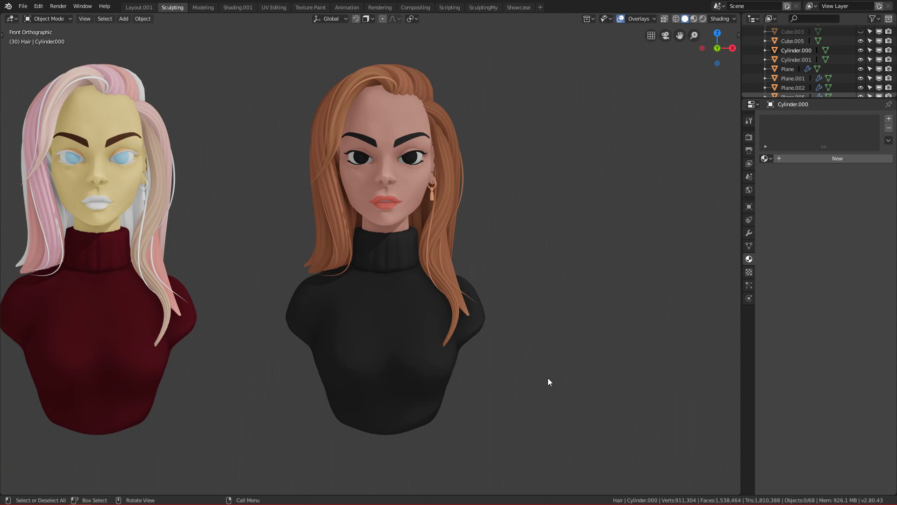
left_click_drag(260, 73, 536, 425)
left_click(501, 377)
middle_click_drag(565, 351, 580, 321, "ctrl")
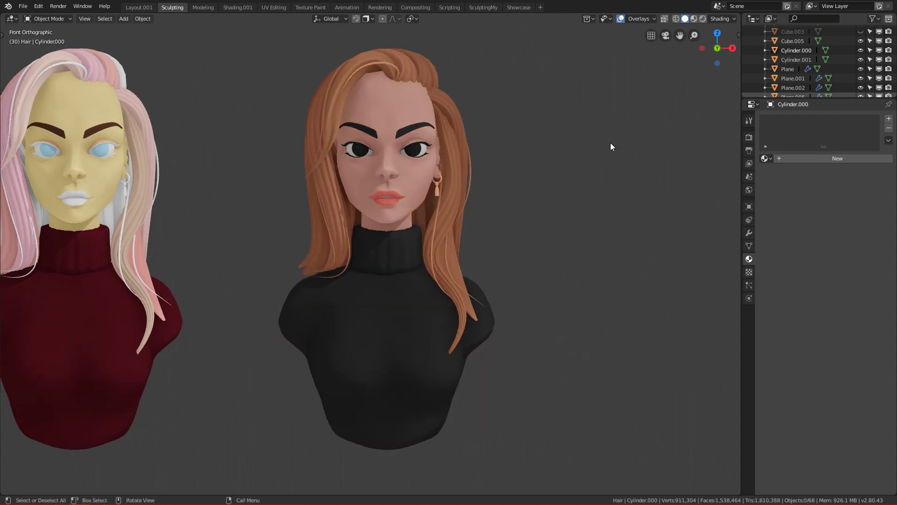
- Preview material shading, return to Solid, and switch Lighting from Flat to Studio
left_click(719, 19)
left_click(694, 18)
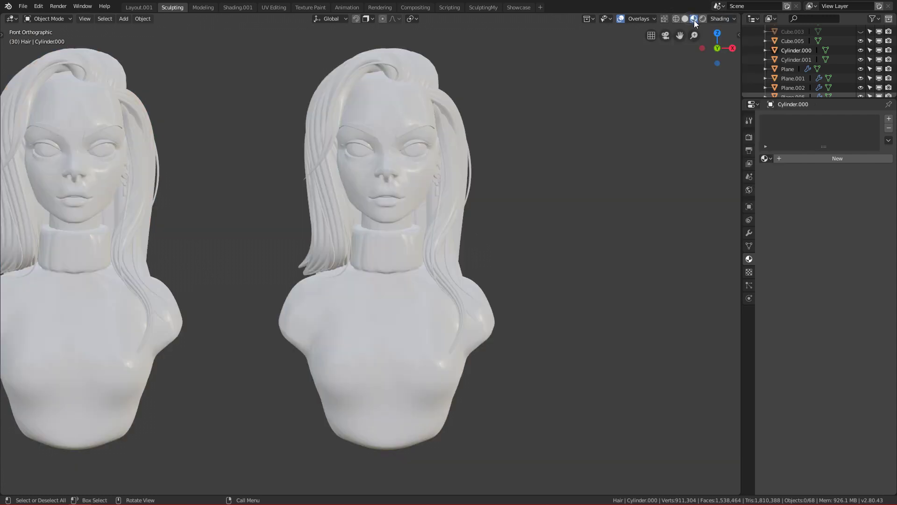
left_click(686, 19)
left_click(725, 20)
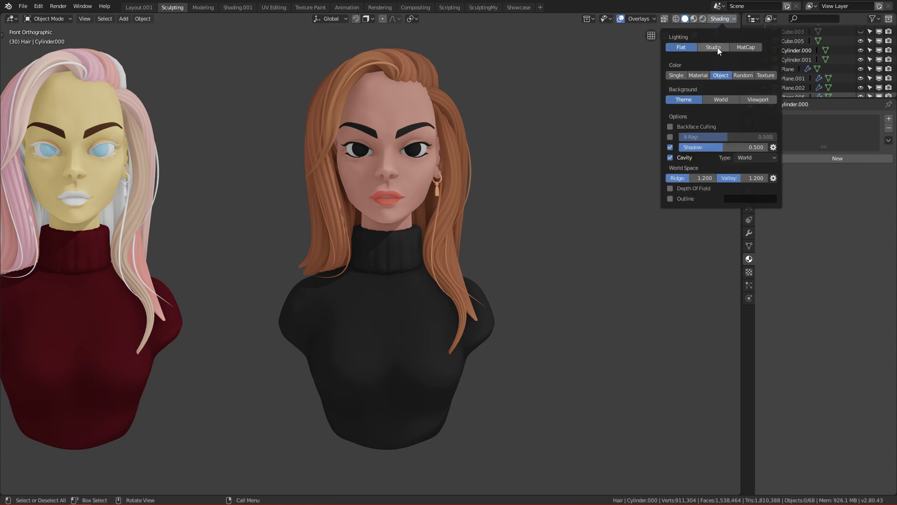
left_click(716, 48)
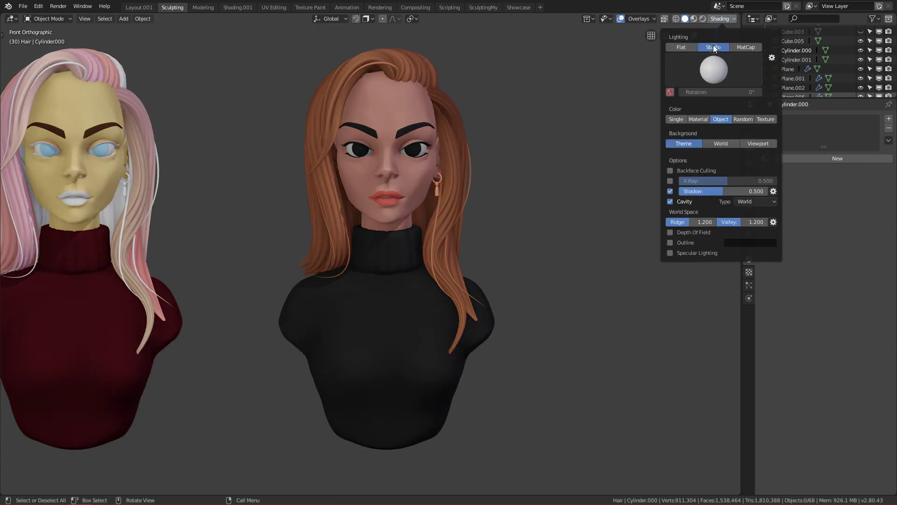
- Try the third and fifth studio lights, settling on the first studio light
left_click(712, 83)
left_click(690, 102)
left_click(714, 73)
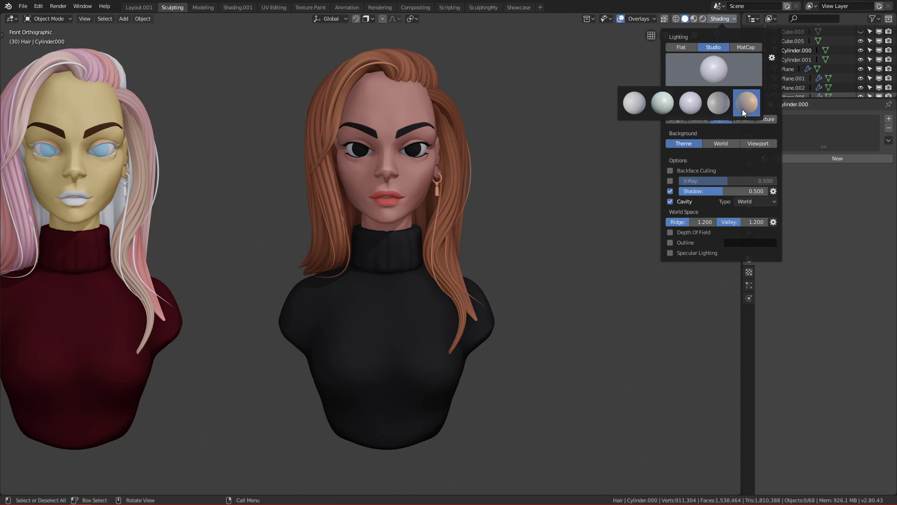
left_click(745, 106)
left_click(721, 76)
left_click(642, 96)
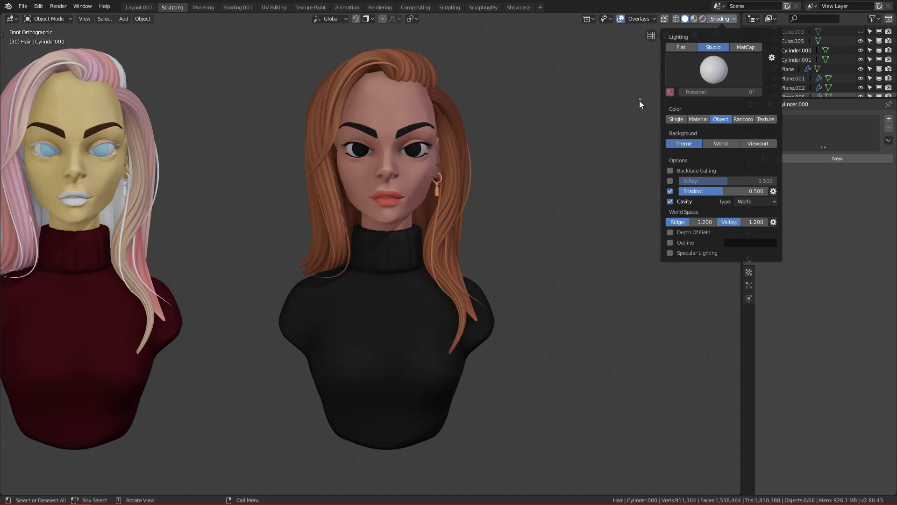
left_click(703, 68)
left_click(634, 105)
- Inspect the lit busts at an angle, then frame both side by side in front view
left_click_drag(476, 264, 545, 276, "ctrl+alt")
mouse_move(546, 279)
left_mouse_down("alt")
mouse_move(542, 268)
mouse_move(509, 260)
mouse_move(526, 326)
left_mouse_up("alt")
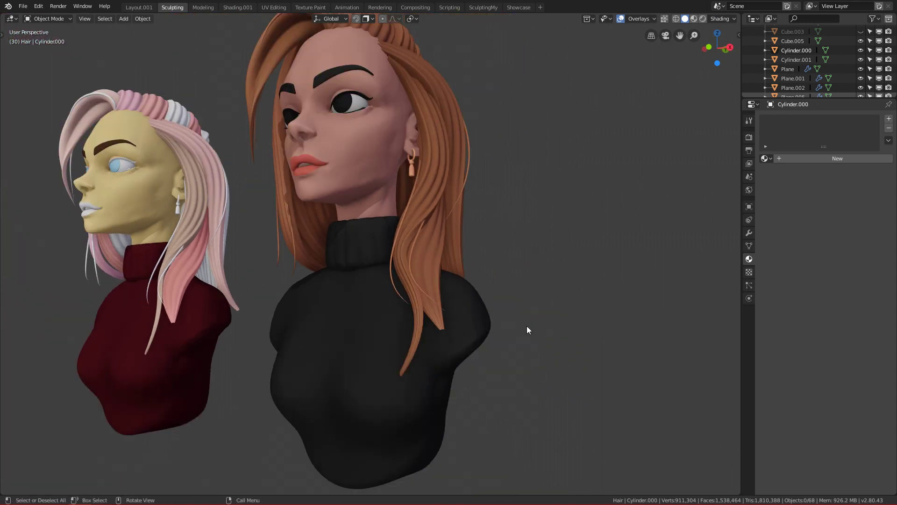
key("KP_1")
left_click_drag(488, 369, 469, 360, "alt+shift")
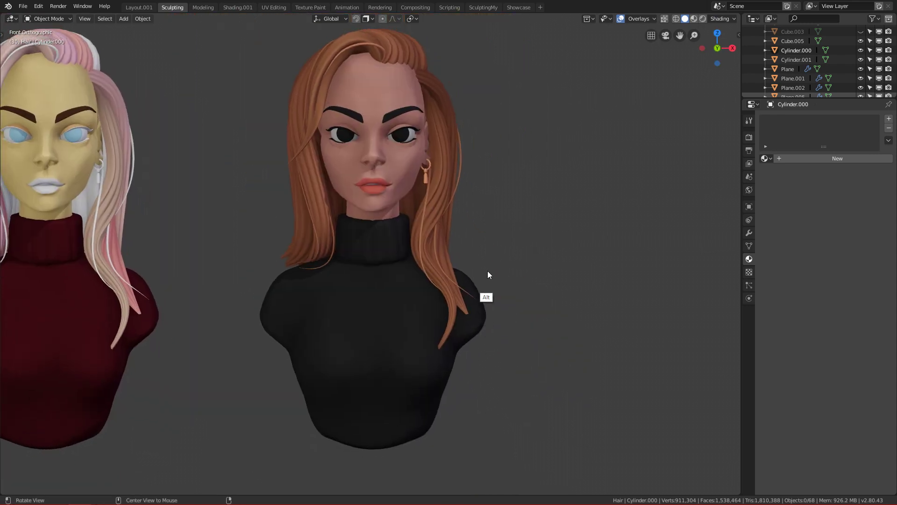
left_click_drag(508, 289, 486, 238, "alt+shift")
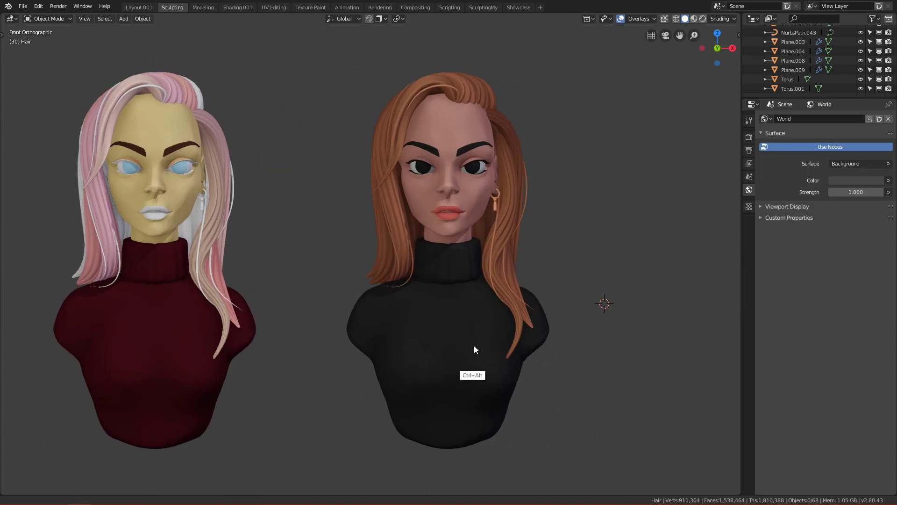
left_click_drag(473, 350, 509, 292, "ctrl+alt")
- Switch the viewport's studio lighting to the second studio light
left_click(725, 20)
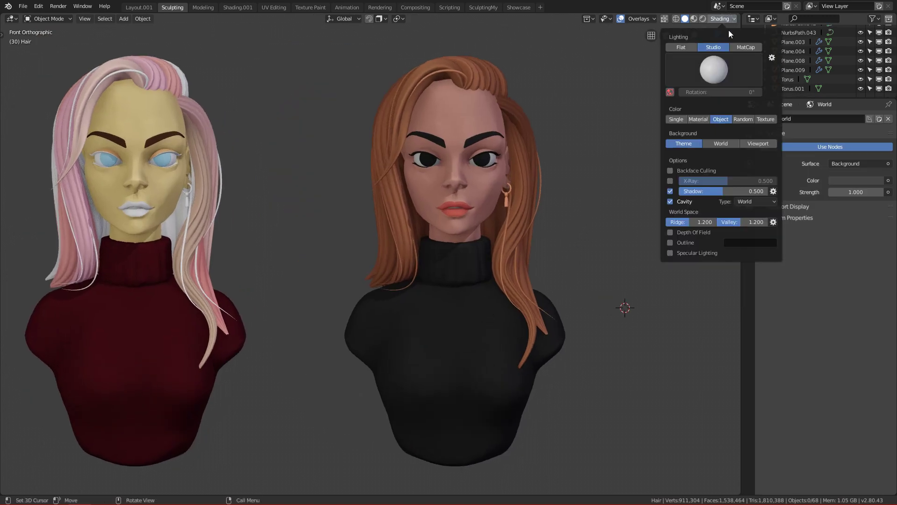
left_click(717, 72)
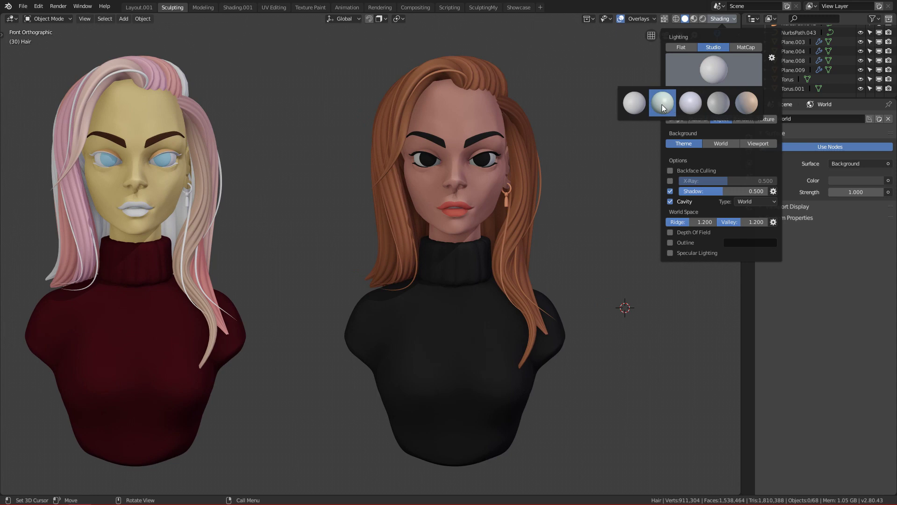
left_click(636, 107)
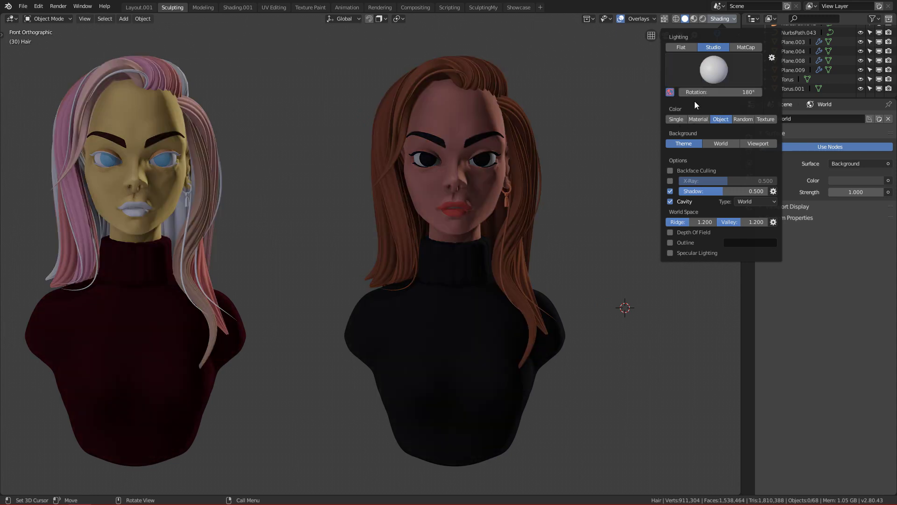
- Test World Space lighting and rotate the studio light to 167°, then 147°
left_click(719, 20)
left_click(670, 92)
left_click_drag(714, 93, 890, 106)
left_click(671, 92)
mouse_move(748, 92)
left_mouse_down()
mouse_move(733, 100)
mouse_move(561, 94)
mouse_move(229, 128)
mouse_move(56, 126)
left_mouse_up()
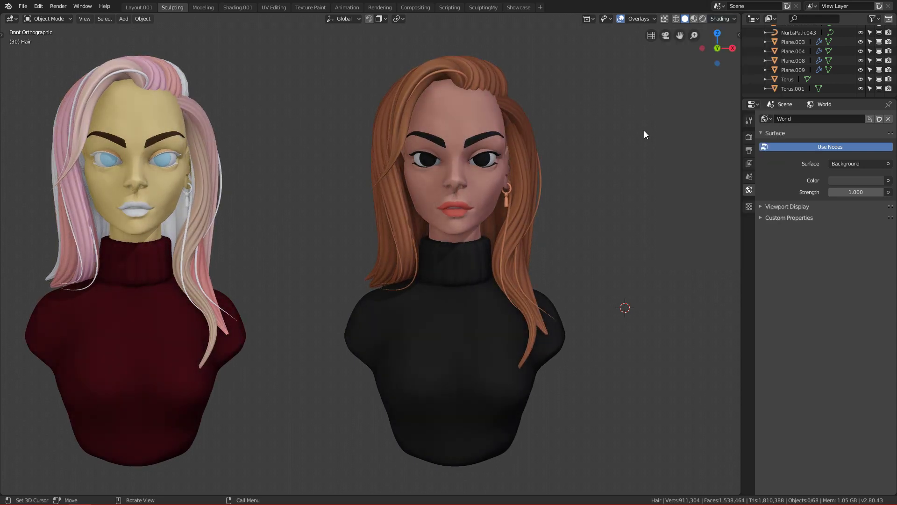
- Reset the studio light rotation to 0°
left_click(735, 19)
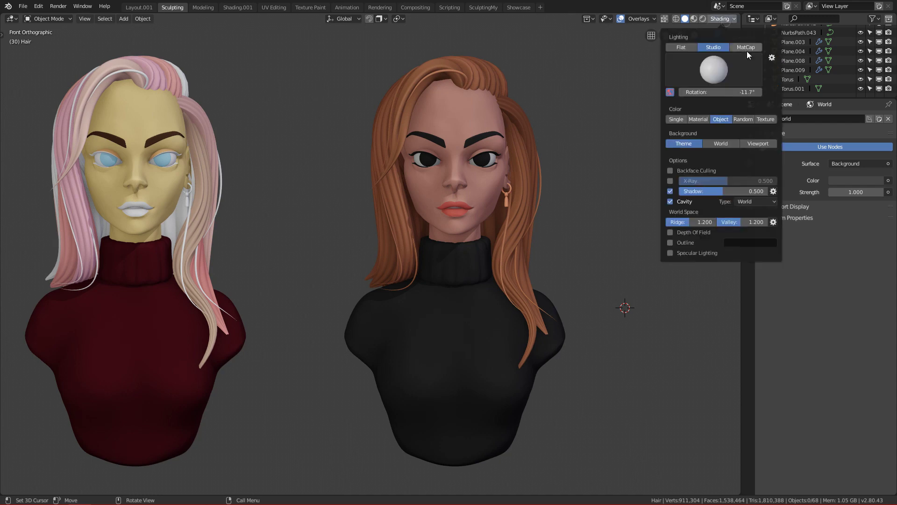
left_click(715, 93)
key("Home")
key("Delete")
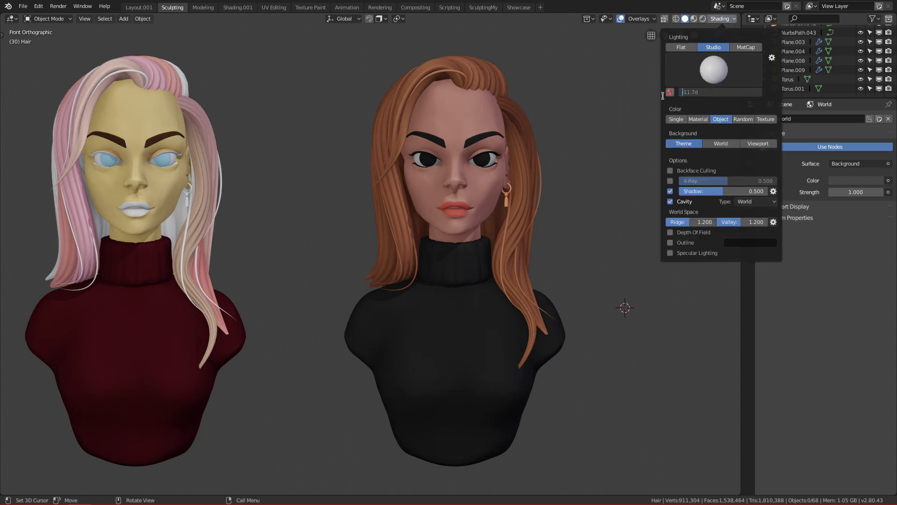
left_click(702, 98)
key("BackSpace")
key("BackSpace")
key("BackSpace")
key("BackSpace")
key("BackSpace")
key("BackSpace")
key("Return")
- Compare several studio lights, including the warm fifth one, and settle on one for the busts
left_click(661, 107)
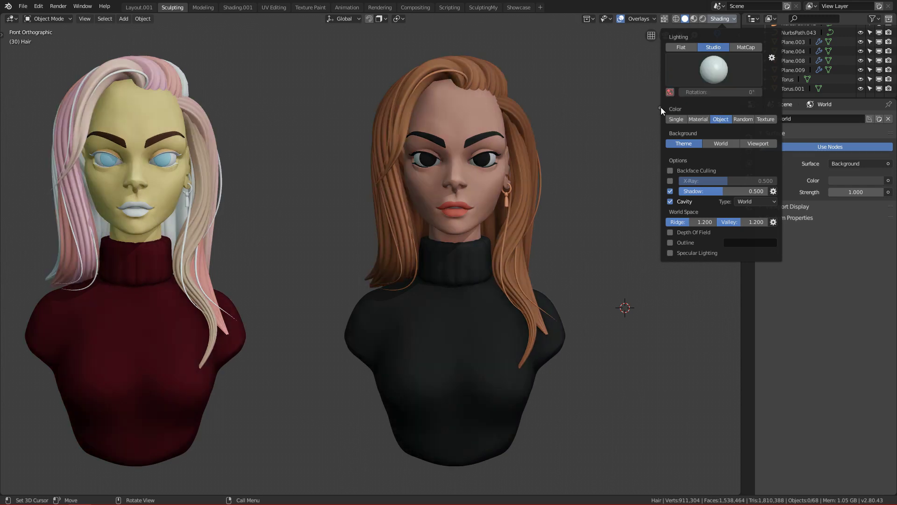
left_click(705, 74)
left_click(684, 104)
left_click(705, 73)
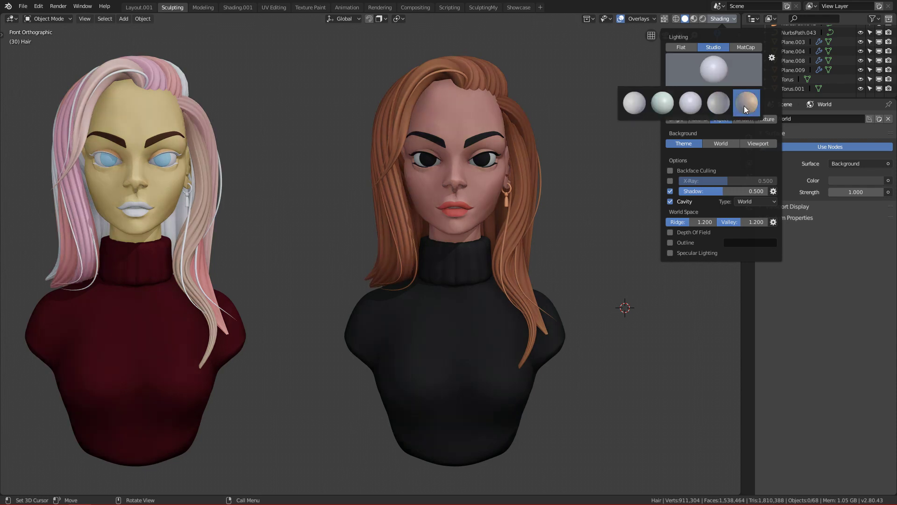
left_click(718, 76)
left_click(714, 78)
left_click(648, 102)
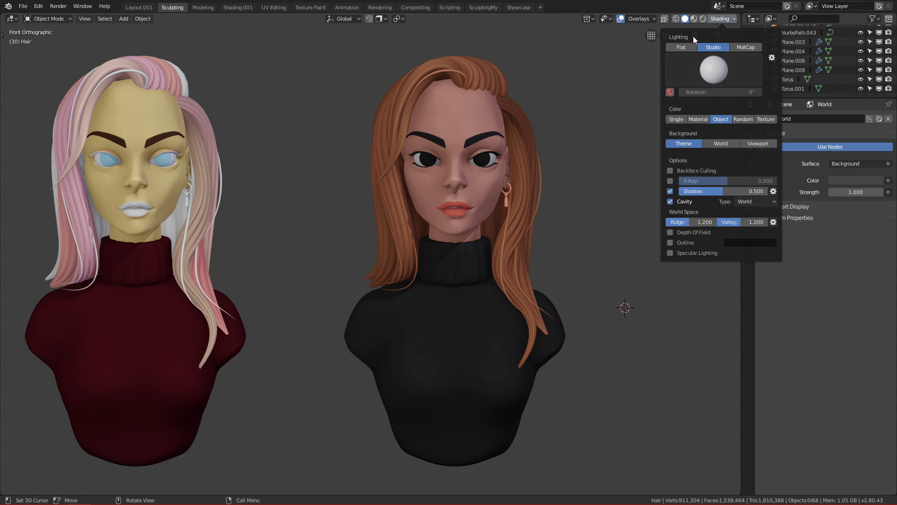
left_click(720, 19)
left_click(722, 75)
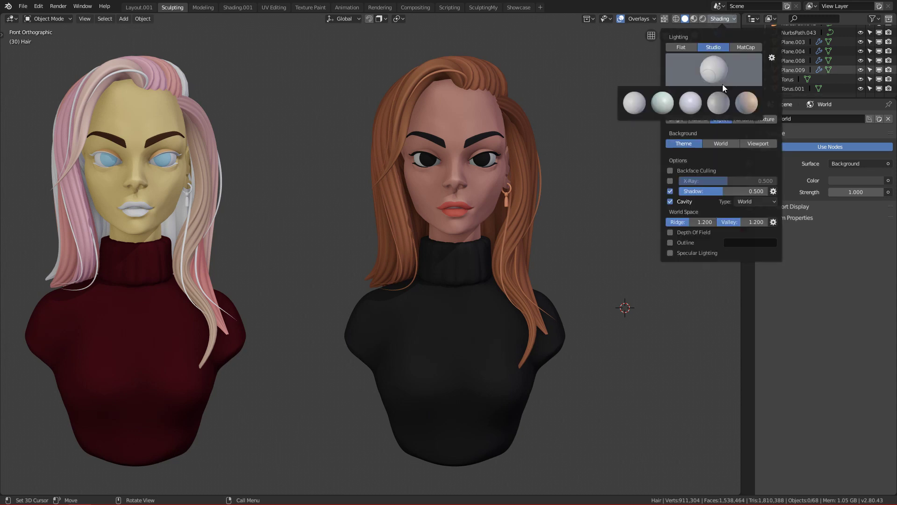
left_click(692, 103)
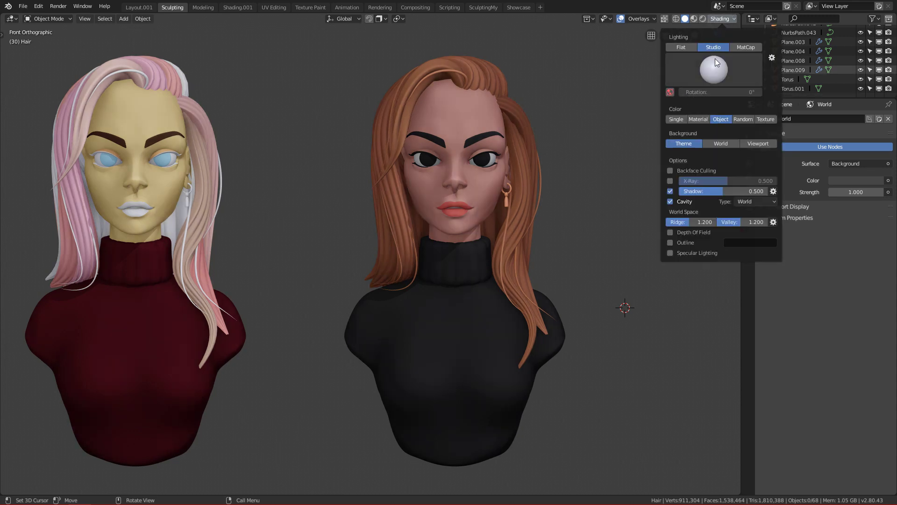
- Turn on Specular Lighting and orbit, pan and zoom to inspect the busts' highlights
left_click(671, 252)
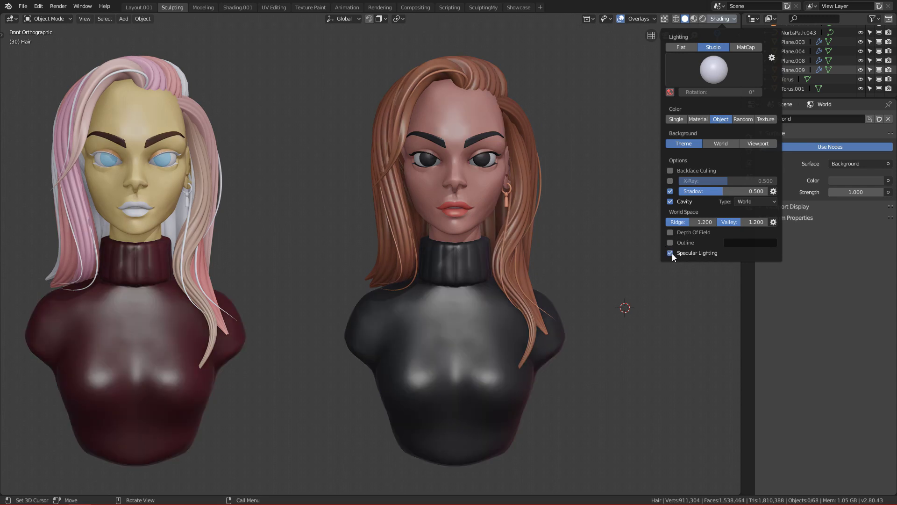
middle_click_drag(613, 340, 569, 350, "shift")
left_click(725, 19)
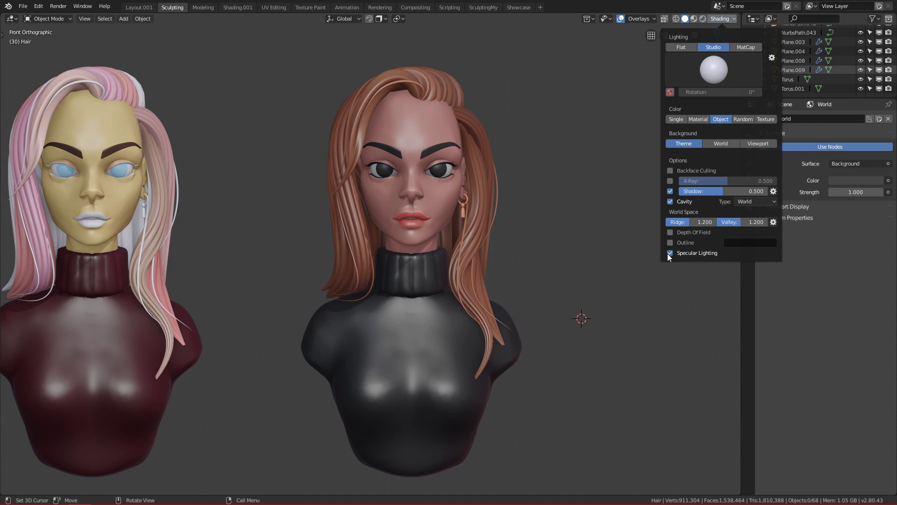
mouse_move(630, 324)
middle_mouse_down()
mouse_move(548, 363)
mouse_move(545, 382)
mouse_move(587, 350)
middle_mouse_up()
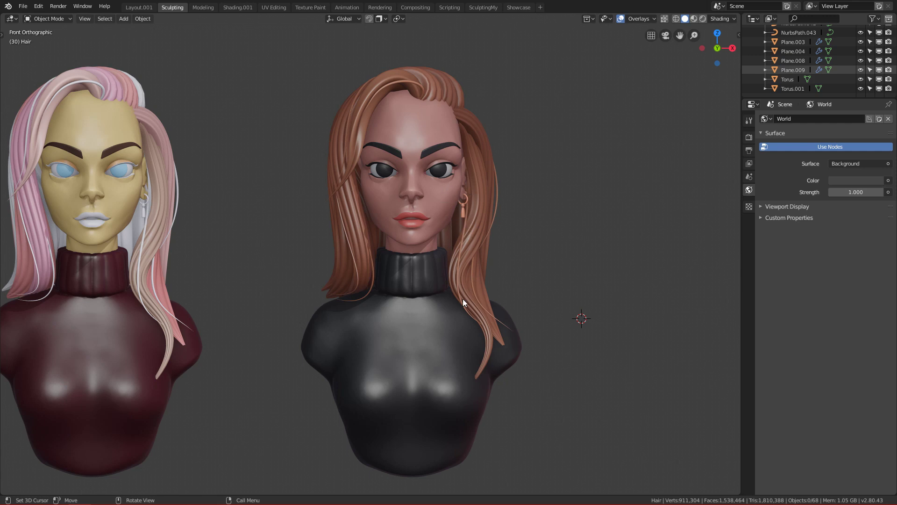
scroll(453, 362, "up", 3)
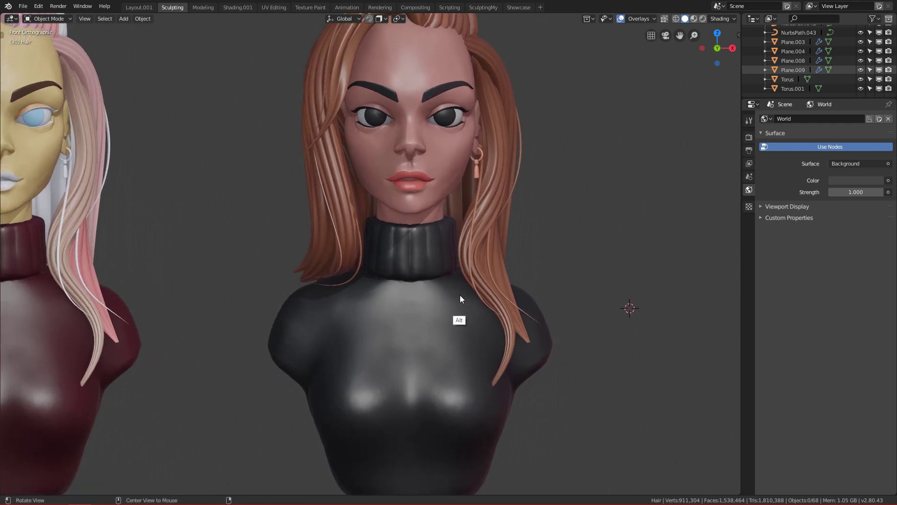
scroll(496, 287, "down", 2)
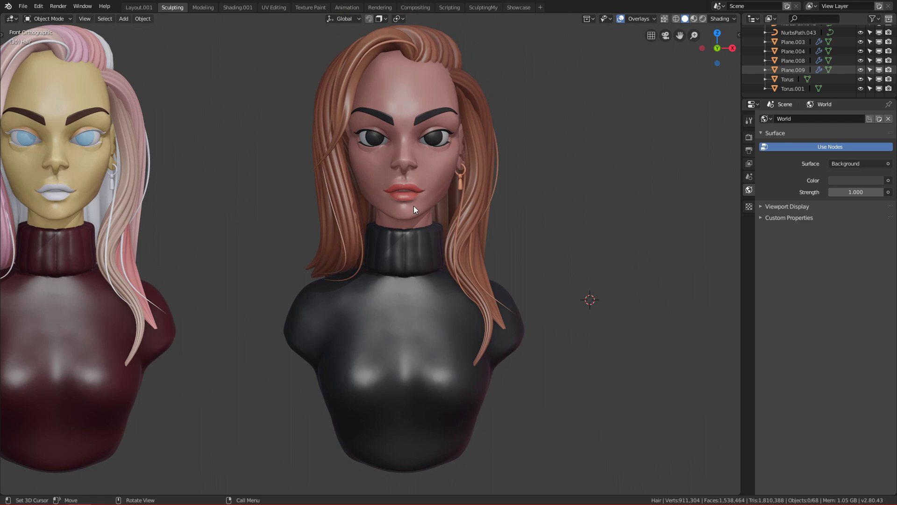
- Turn Specular Lighting off and view the matte busts at an angle
left_click(720, 19)
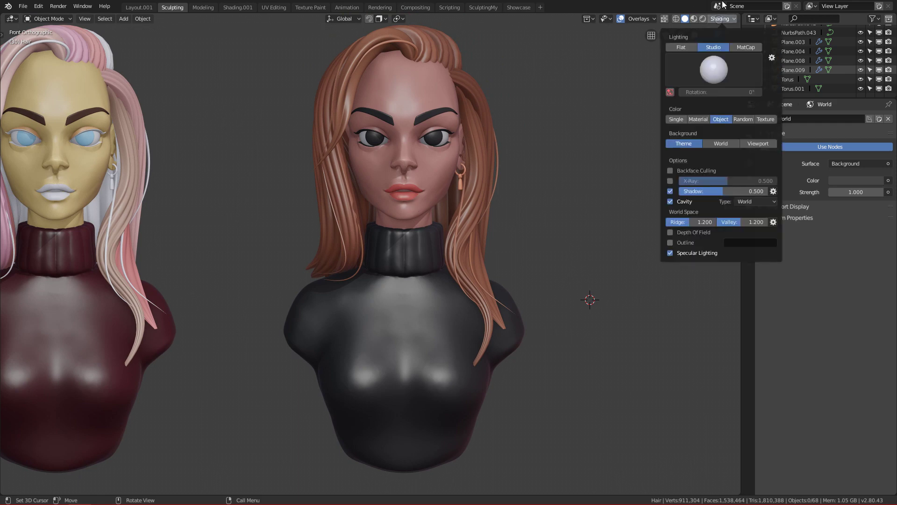
left_click(671, 253)
middle_click_drag(425, 280, 373, 180)
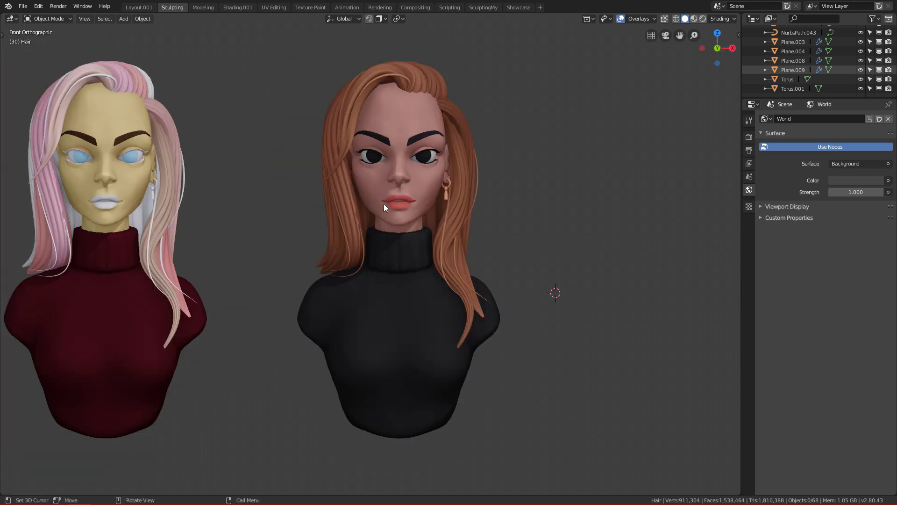